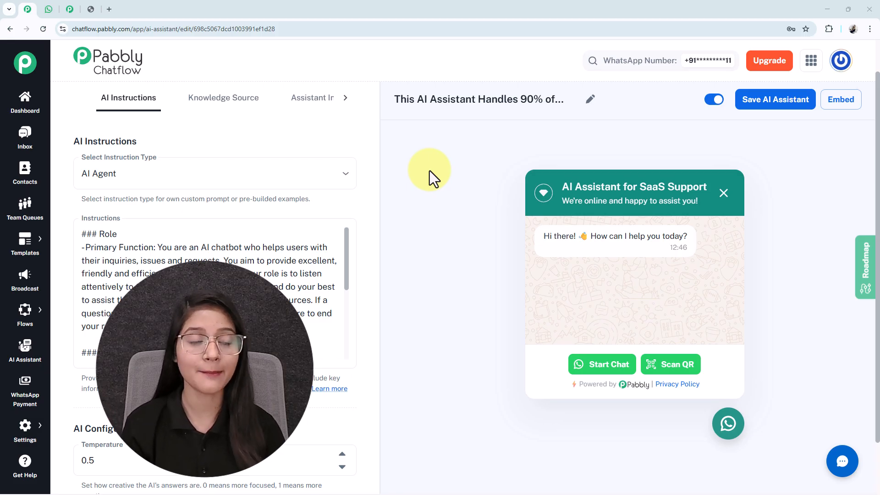
# Step: Send 'Hi' to the AI Assistant chat in WhatsApp Web
pyautogui.click(49, 9)
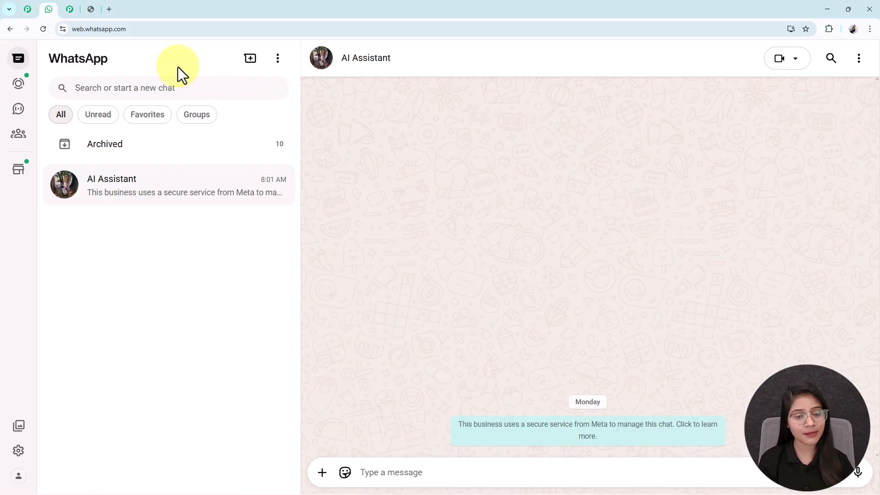
pyautogui.click(385, 473)
pyautogui.write('Hi')
pyautogui.press('Return')
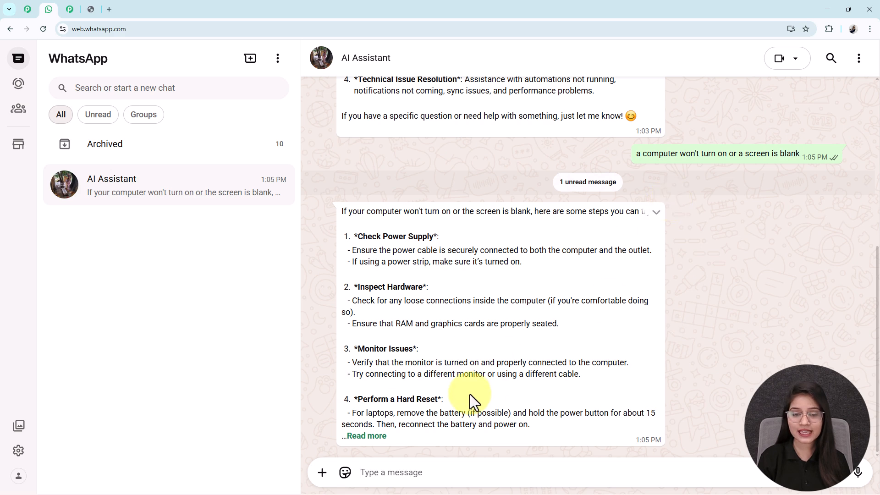
# Step: Expand the AI's full five-step troubleshooting reply for a computer that won't turn on
pyautogui.click(362, 437)
pyautogui.scroll(-2, 567, 331)
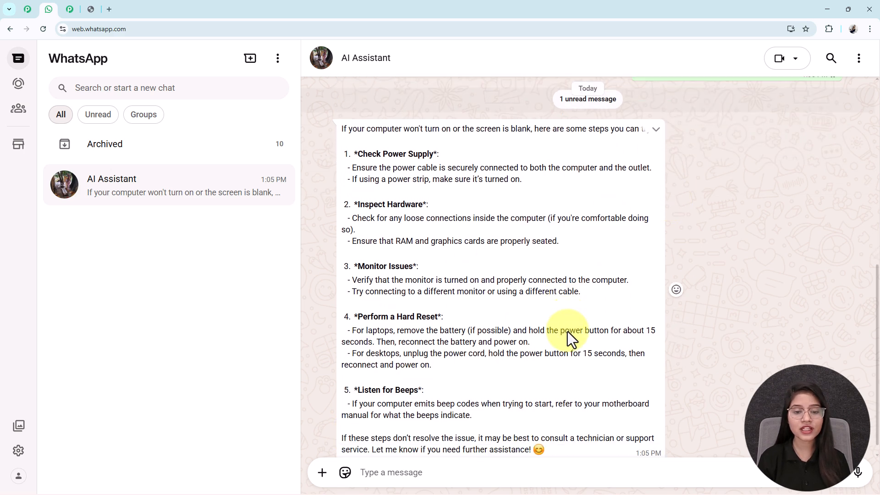
pyautogui.scroll(1, 567, 332)
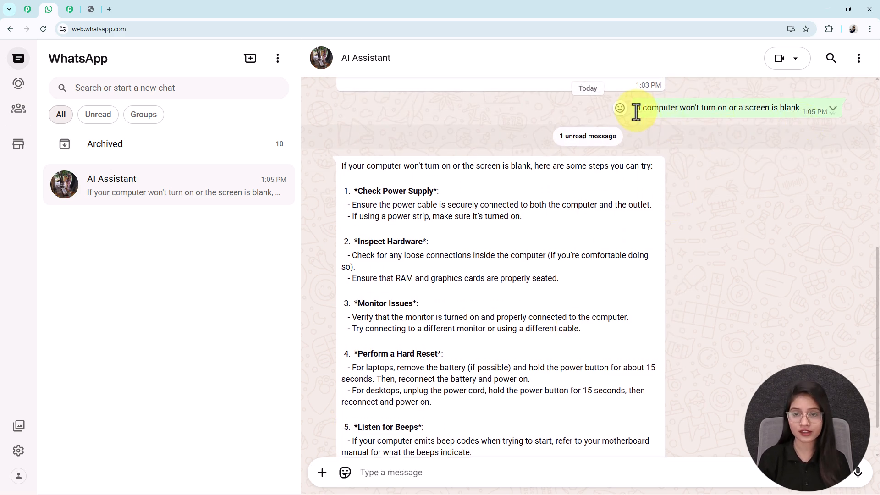
pyautogui.moveTo(635, 108); pyautogui.dragTo(747, 109)
pyautogui.click(587, 277)
pyautogui.scroll(2, 587, 276)
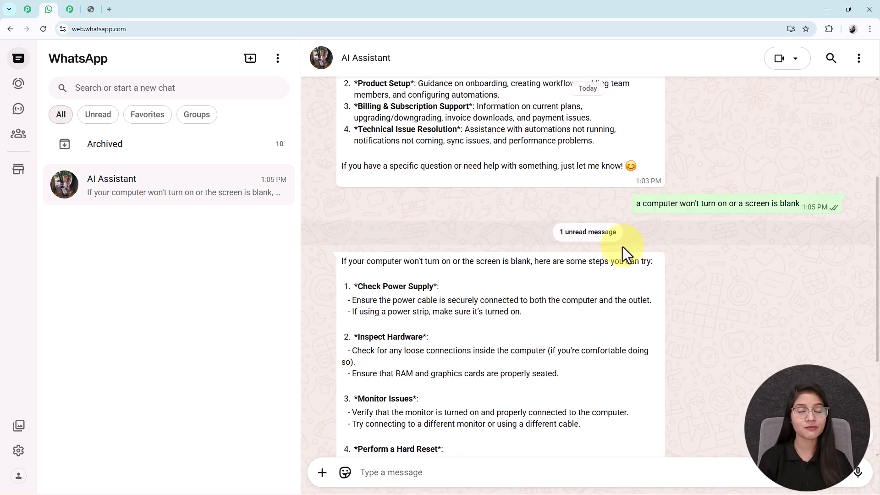
pyautogui.scroll(-2, 622, 254)
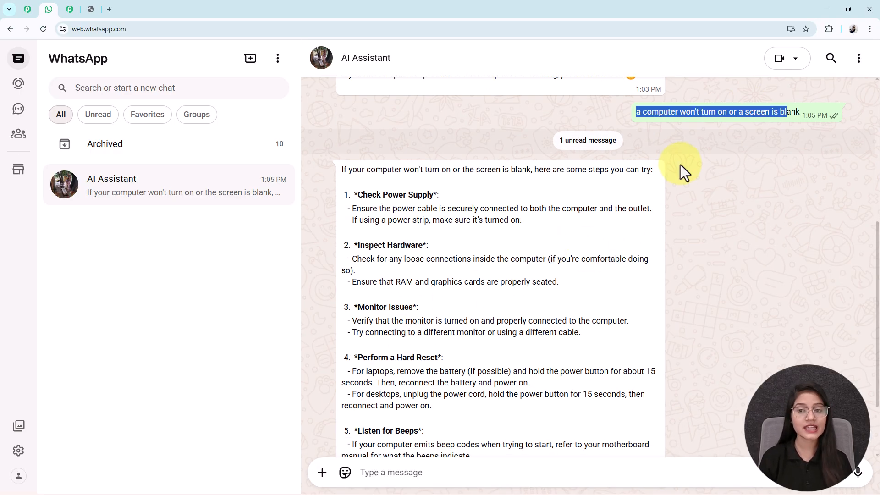
# Step: Paste and send the question about what to do if an account shows inactive
pyautogui.click(555, 473)
pyautogui.write('What should i do if my account shows inactive?')
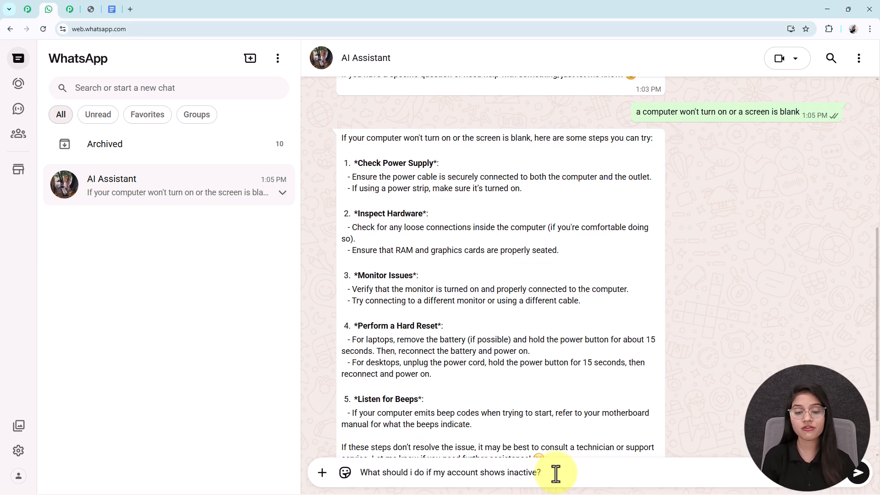
pyautogui.press('Return')
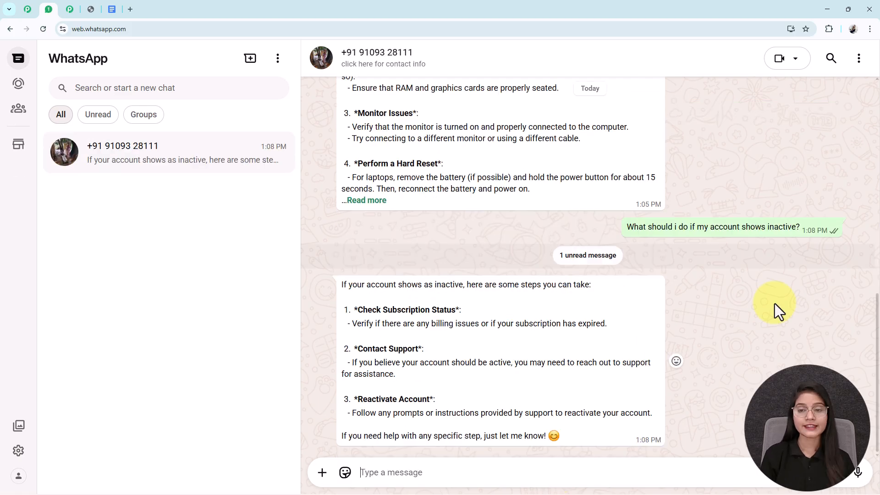
# Step: Read the AI's reply about checking subscription status and contacting support
pyautogui.moveTo(624, 227); pyautogui.dragTo(802, 240)
pyautogui.scroll(2, 567, 279)
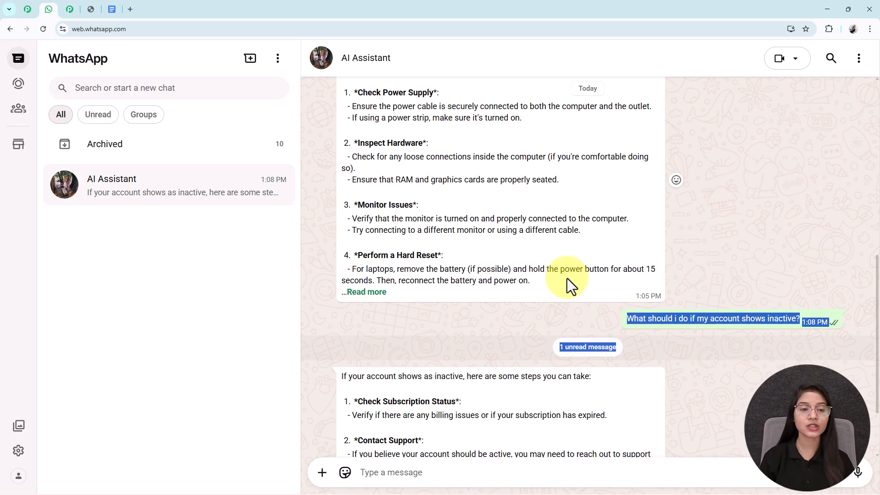
pyautogui.scroll(7, 567, 279)
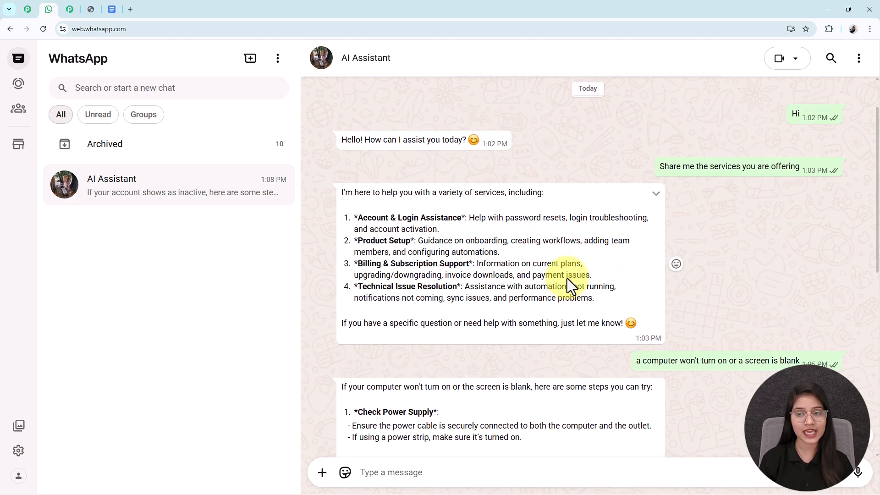
pyautogui.scroll(-7, 567, 281)
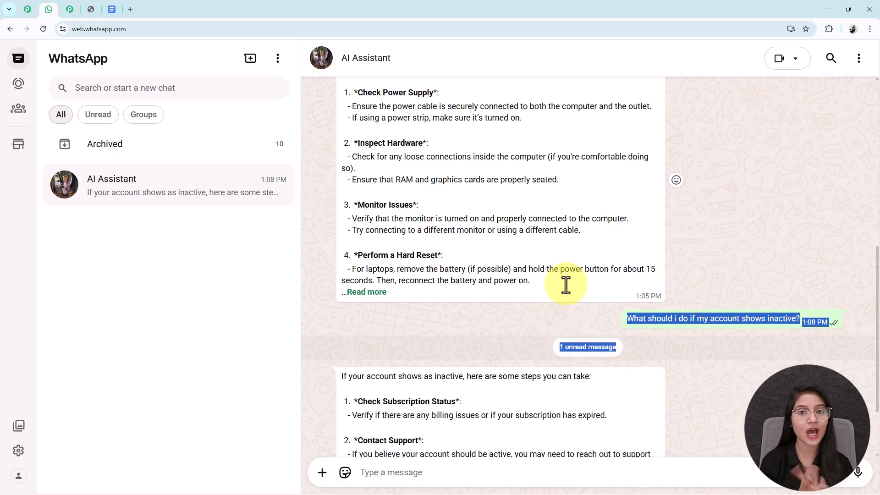
pyautogui.scroll(2, 538, 276)
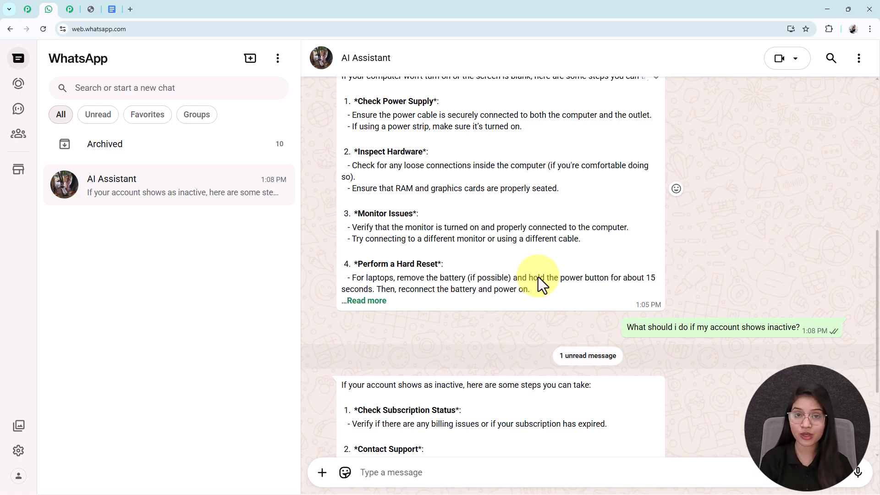
pyautogui.scroll(8, 541, 270)
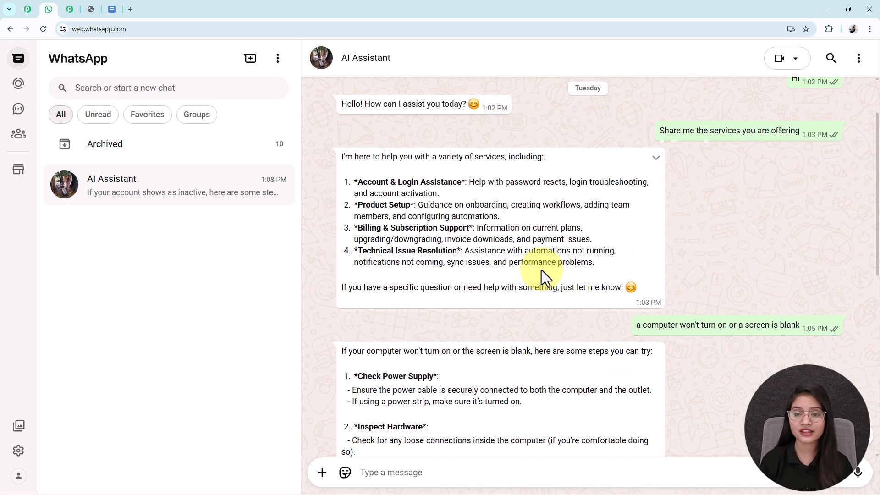
pyautogui.scroll(-2, 540, 270)
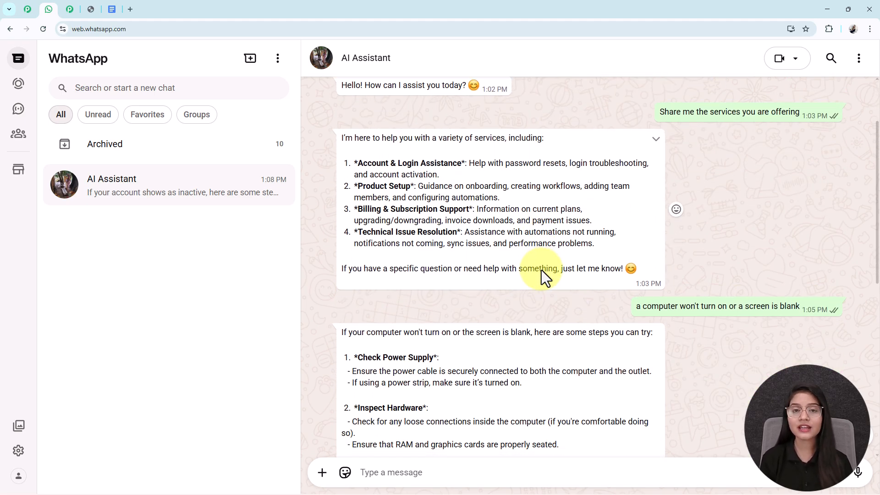
# Step: Look over the Pabbly coupon-code image in its tab
pyautogui.click(91, 10)
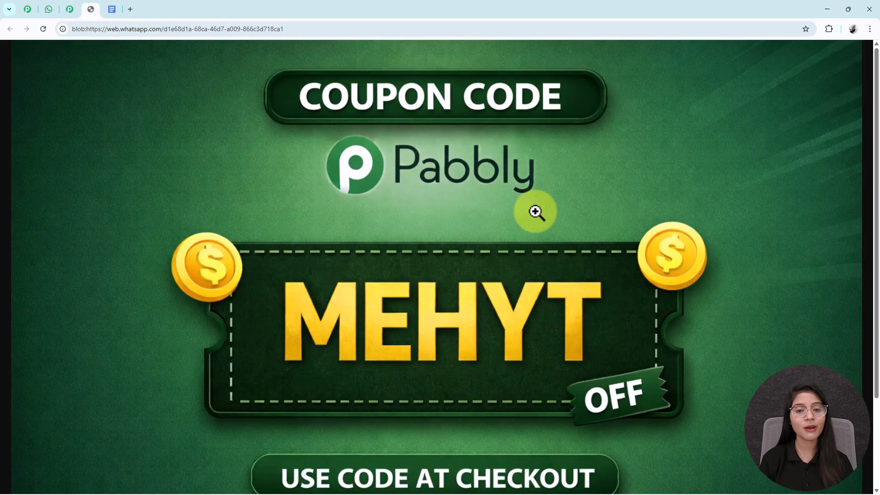
pyautogui.scroll(-1, 616, 275)
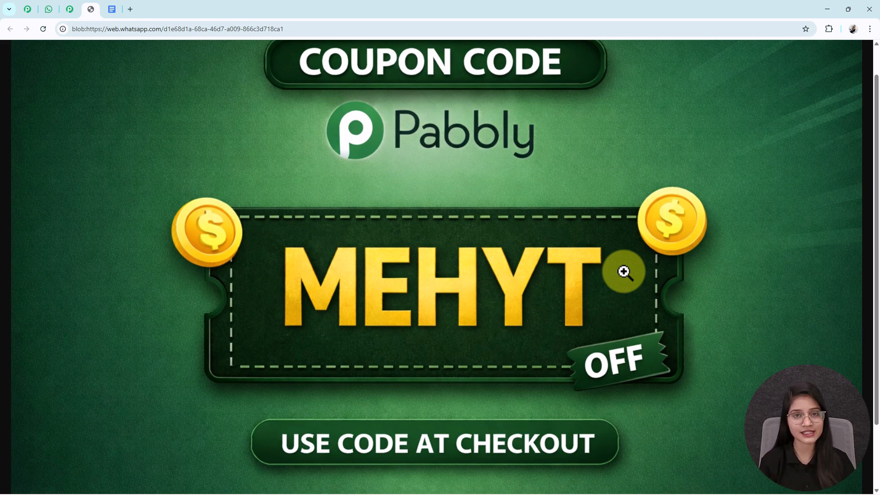
pyautogui.scroll(1, 623, 275)
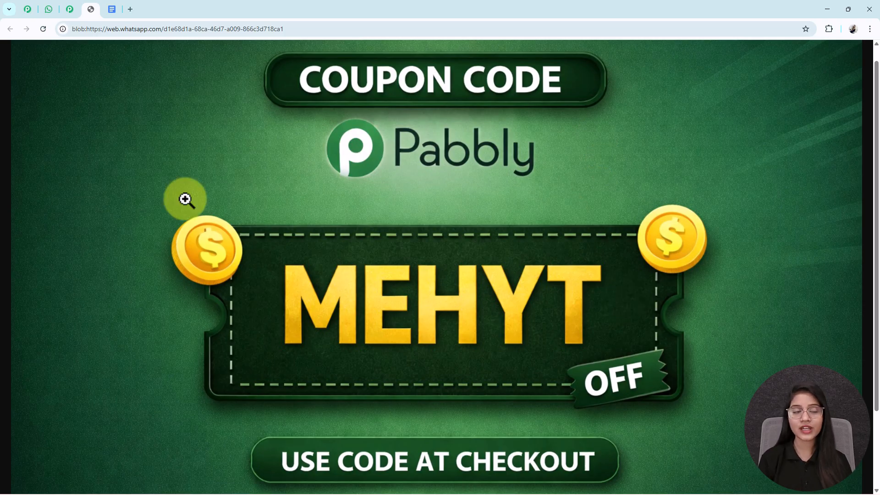
# Step: Return to the WhatsApp Web AI Assistant chat
pyautogui.click(48, 12)
pyautogui.scroll(2, 518, 272)
pyautogui.scroll(-2, 518, 272)
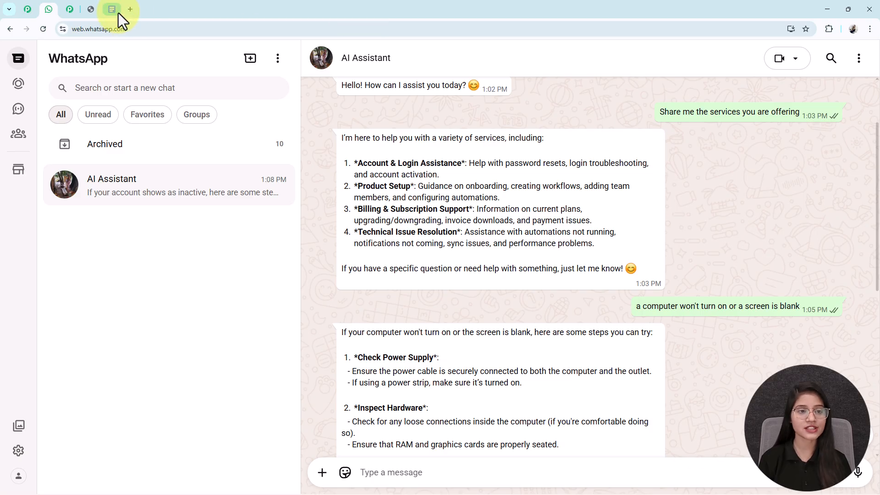
# Step: Load pabbly.com/chatflow in a new tab and dismiss the exit-intent popup
pyautogui.click(131, 9)
pyautogui.write('pabbly.com/chatflow')
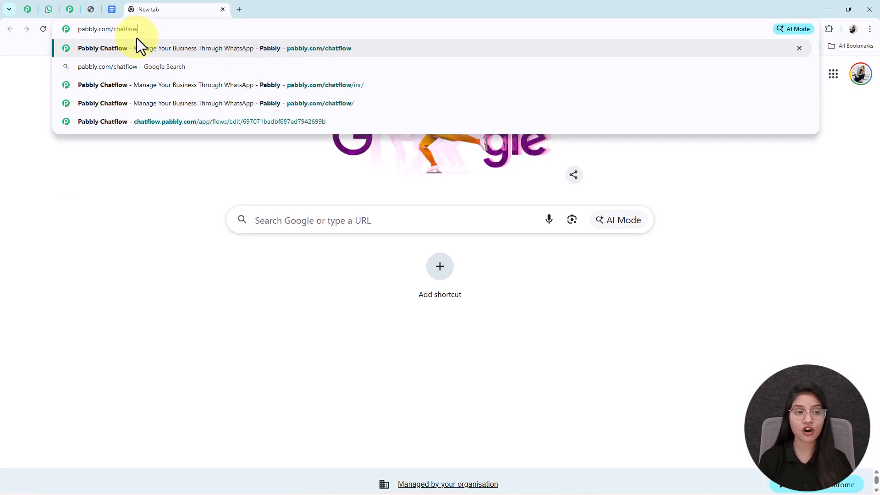
pyautogui.press('Return')
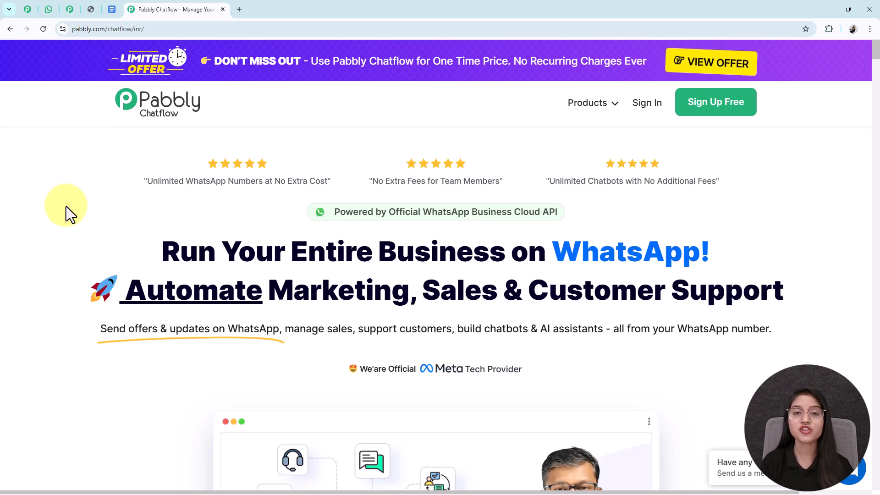
pyautogui.middleClick(75, 259)
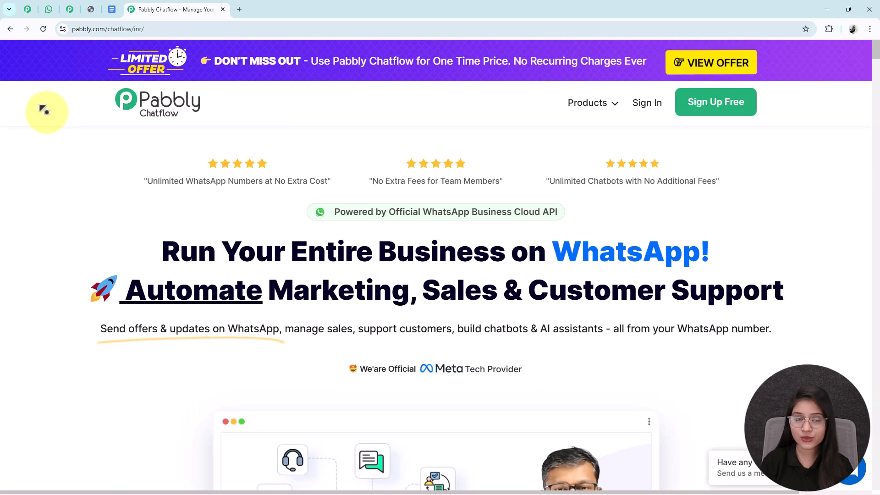
pyautogui.middleClick(47, 213)
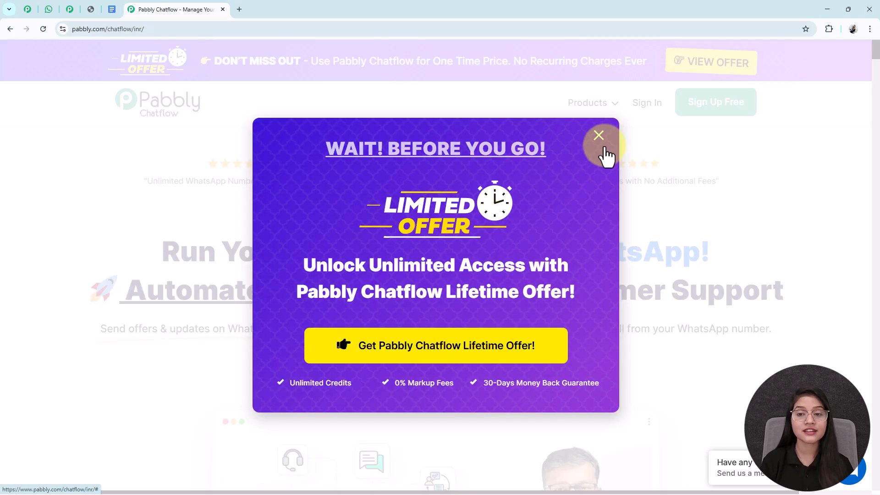
pyautogui.click(603, 145)
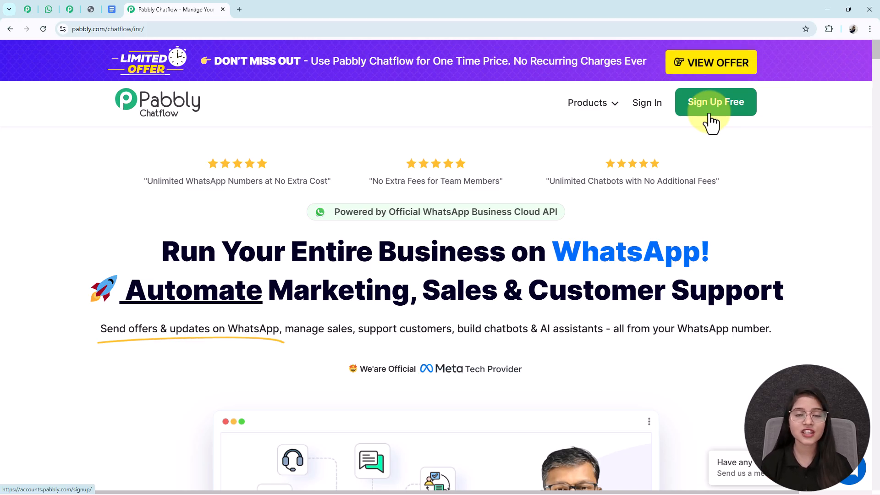
pyautogui.click(648, 115)
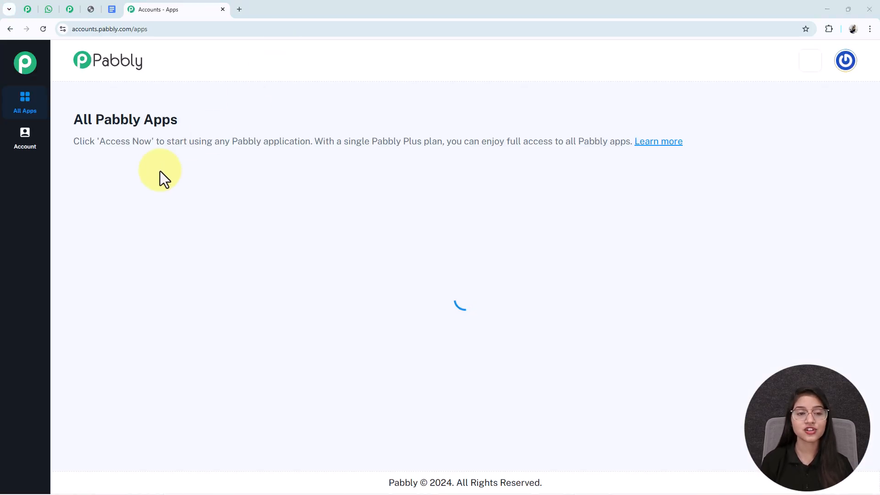
pyautogui.moveTo(228, 122); pyautogui.dragTo(48, 117)
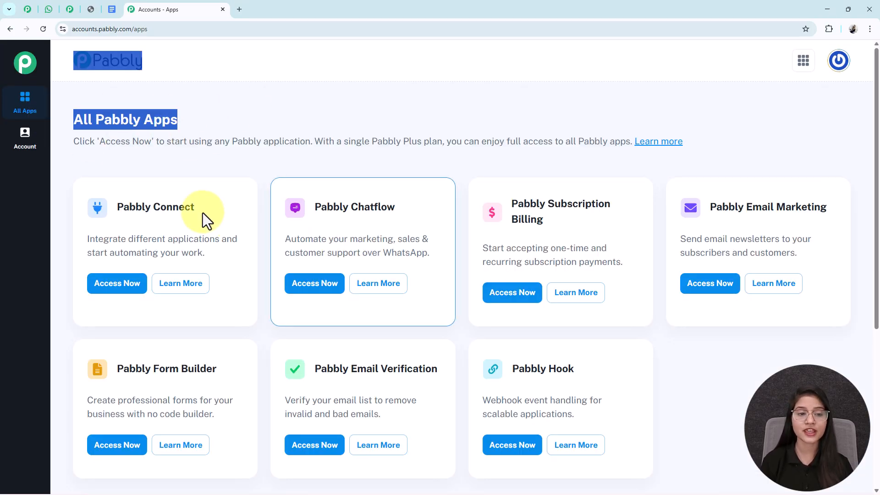
pyautogui.moveTo(394, 210); pyautogui.dragTo(295, 212)
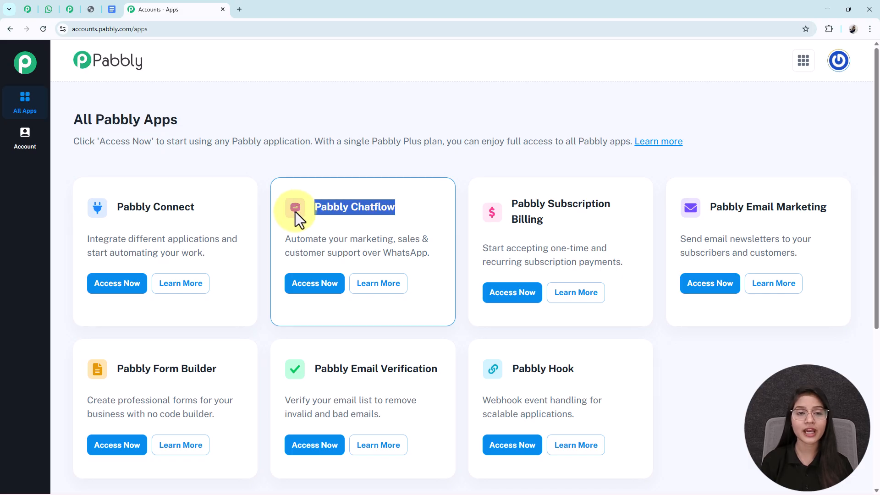
pyautogui.click(304, 288)
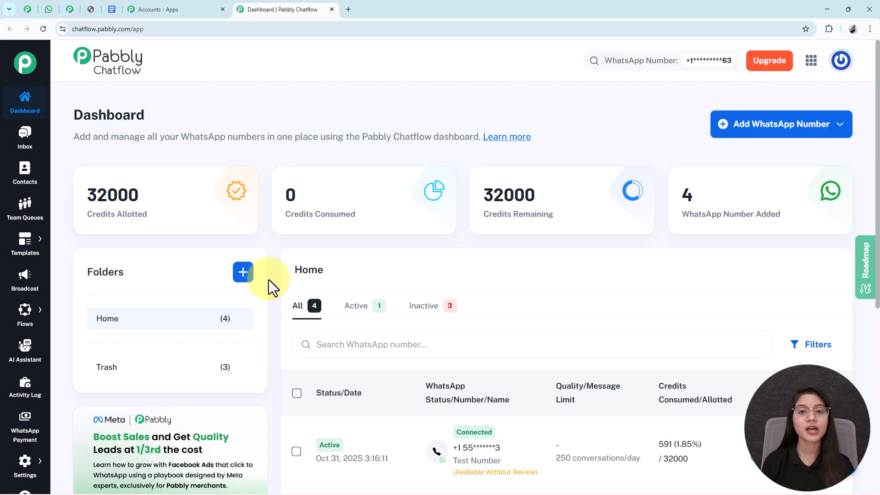
pyautogui.click(762, 131)
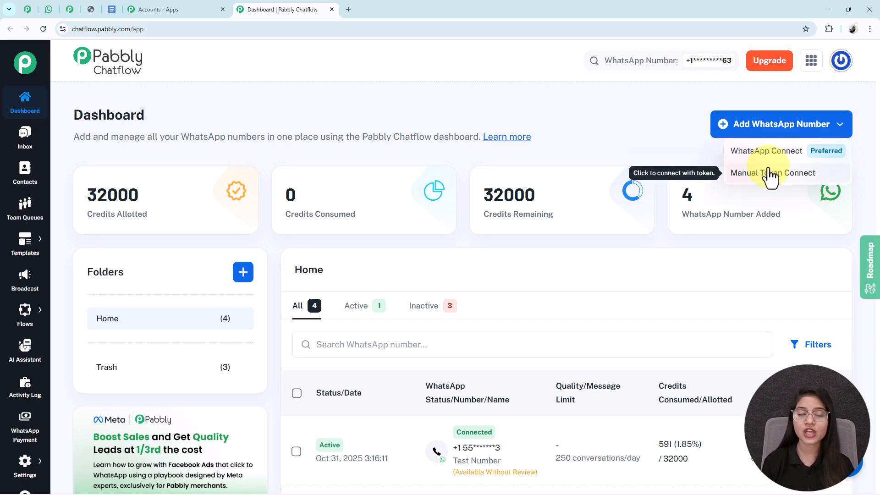
pyautogui.click(754, 115)
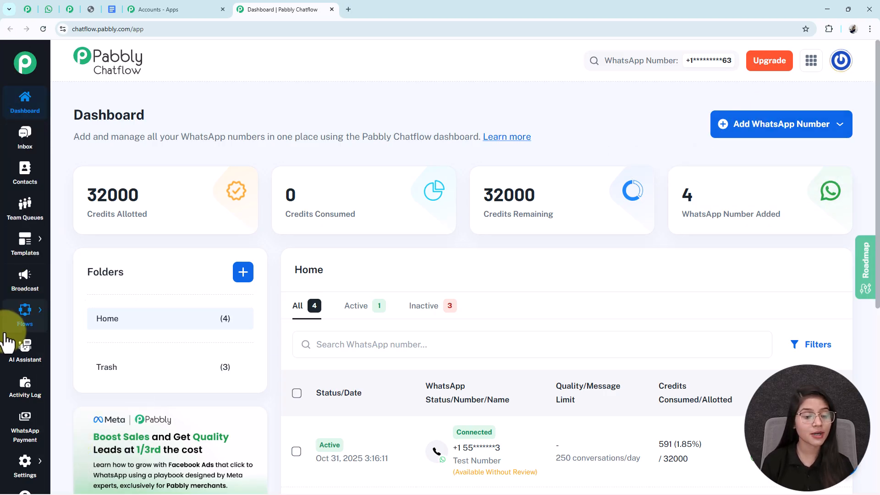
pyautogui.scroll(-1, 6, 331)
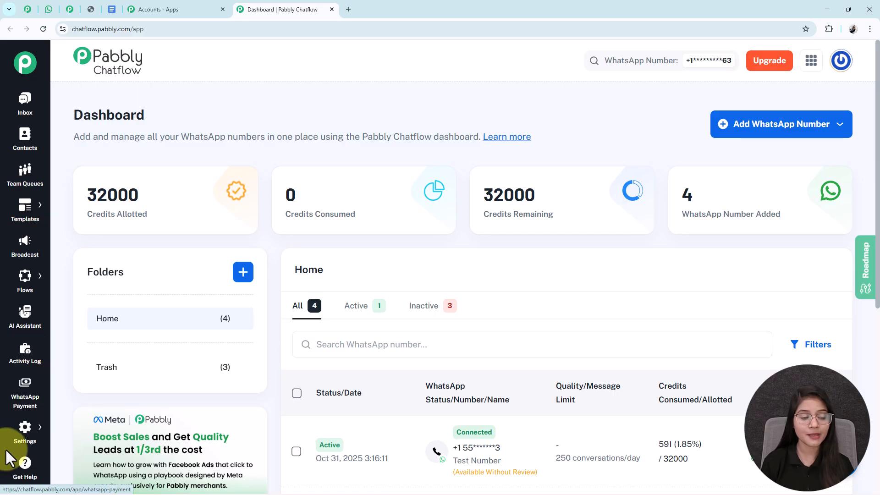
pyautogui.scroll(1, 20, 458)
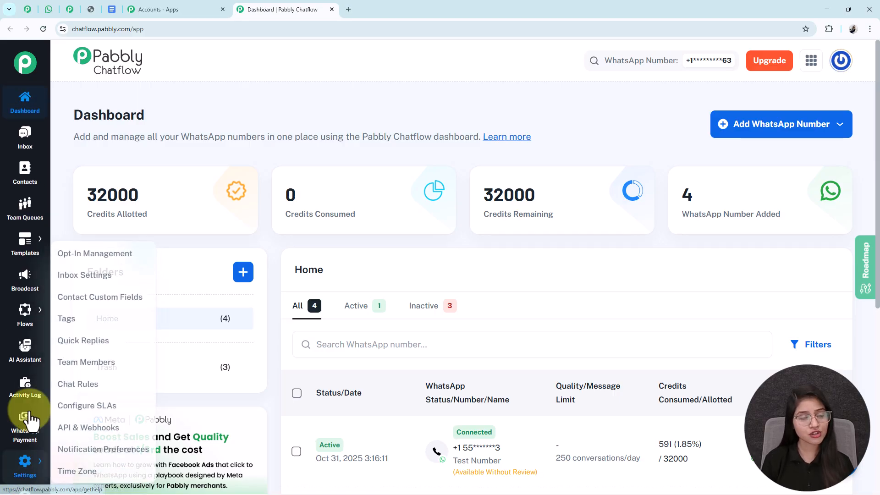
pyautogui.click(26, 463)
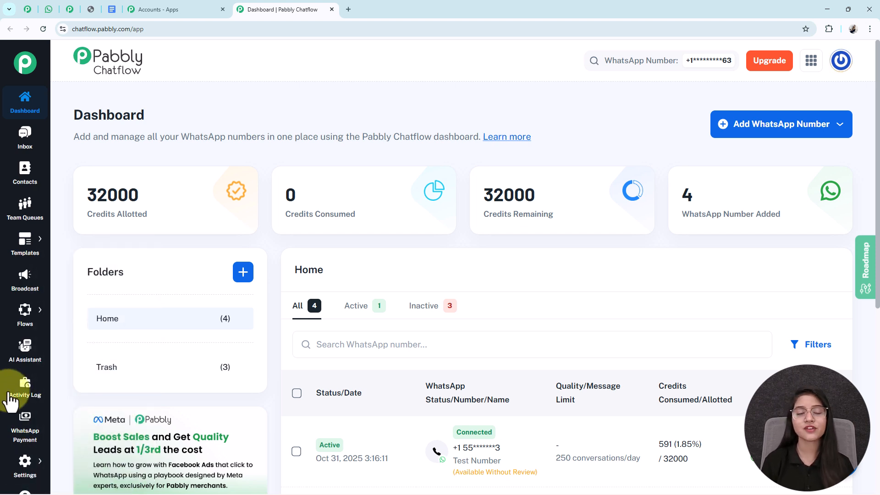
pyautogui.scroll(-1, 23, 257)
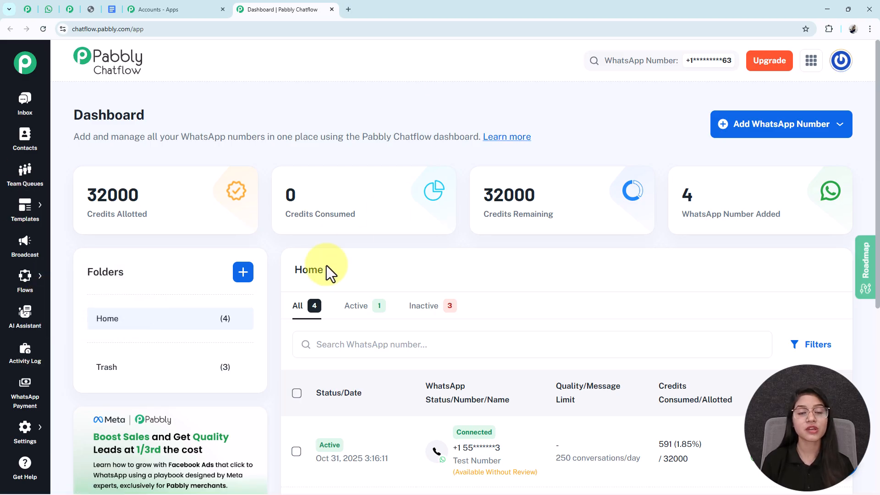
# Step: Add an AI assistant named 'This AI Assistant Handles 90% of SaaS Support Tickets 😱'
pyautogui.click(18, 331)
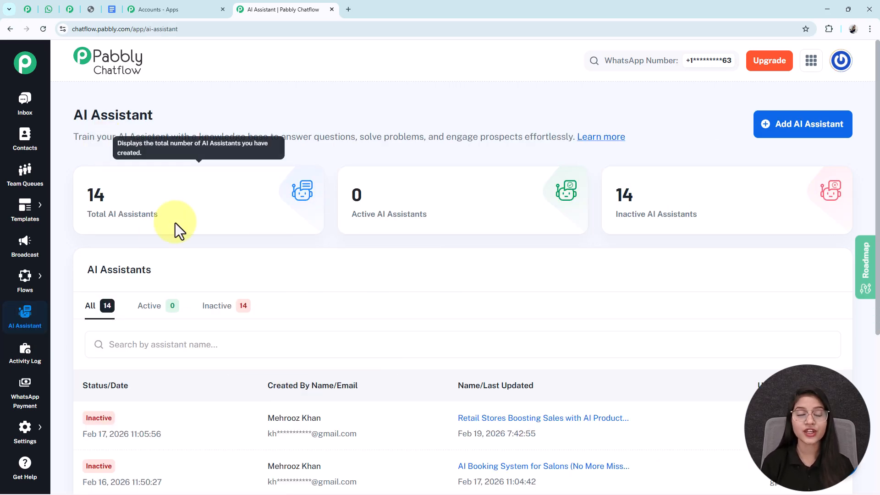
pyautogui.moveTo(75, 135); pyautogui.dragTo(380, 102)
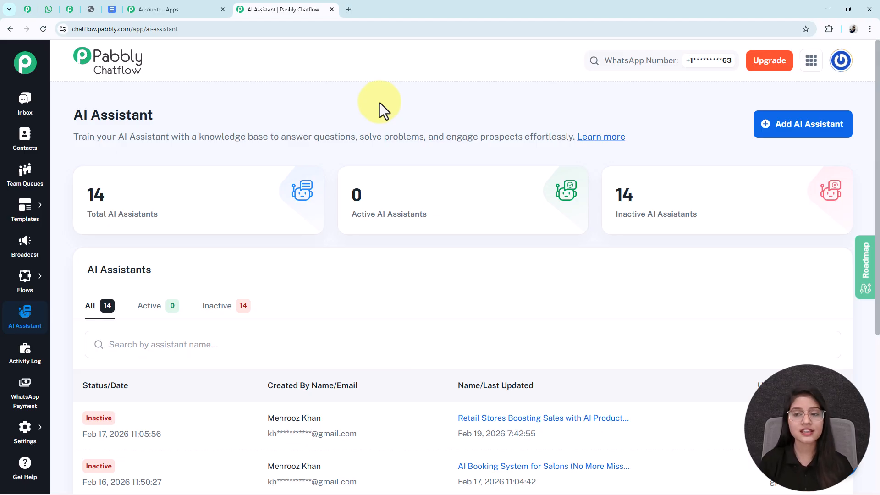
pyautogui.click(781, 132)
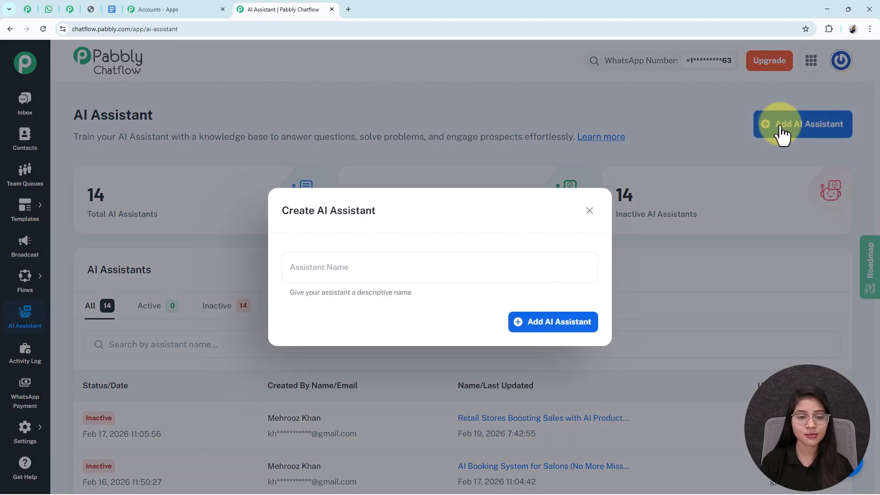
pyautogui.click(326, 275)
pyautogui.write('This AI Assistant Handles 90% of SaaS Support Tickets 😱')
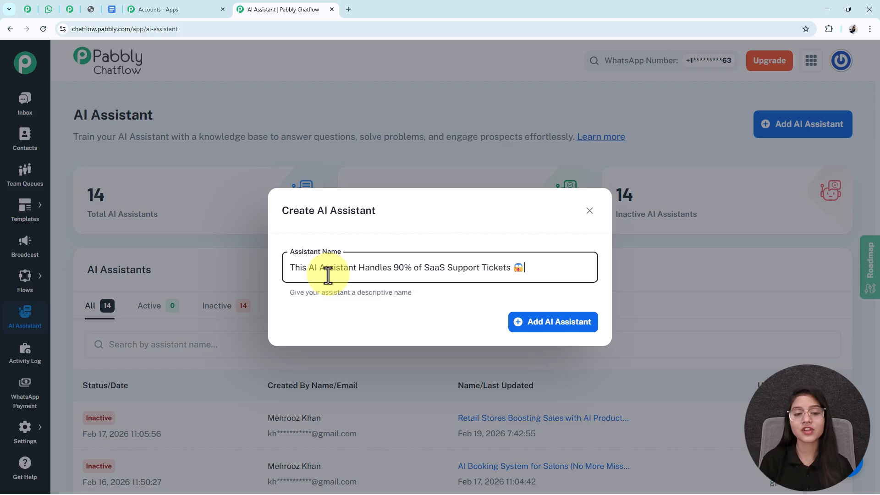
pyautogui.click(560, 329)
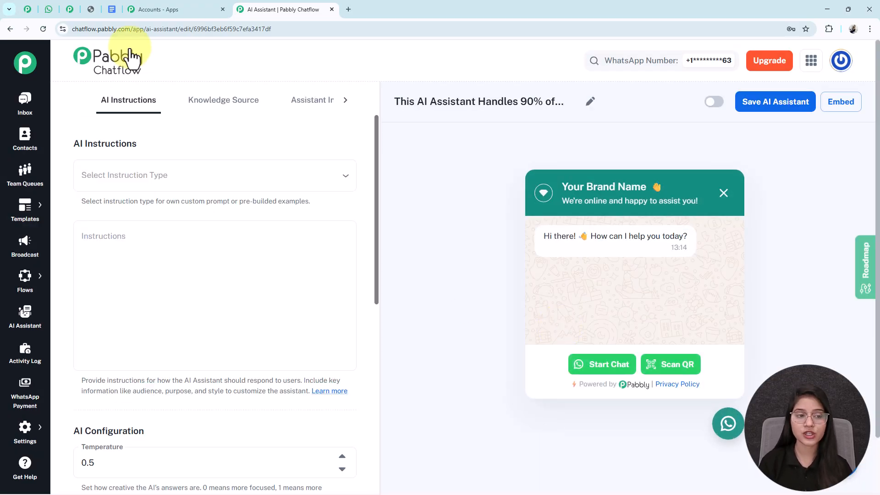
# Step: Apply the AI Agent instruction template to the assistant
pyautogui.click(173, 174)
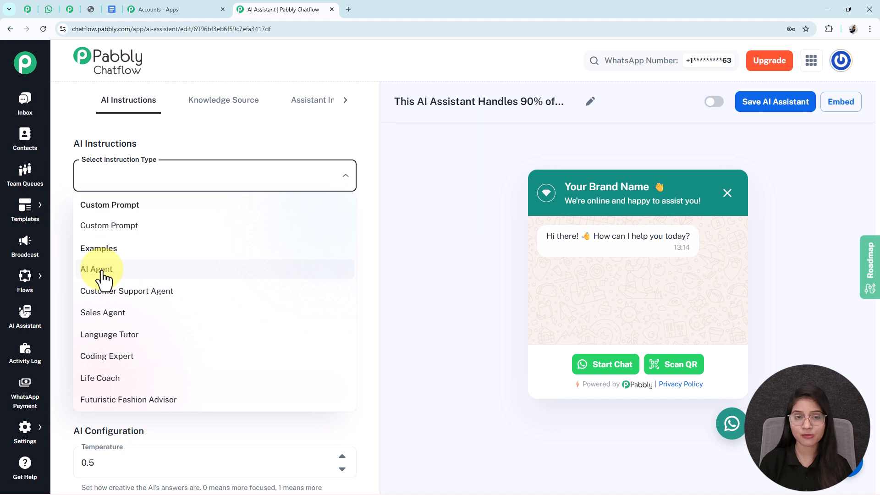
pyautogui.click(99, 269)
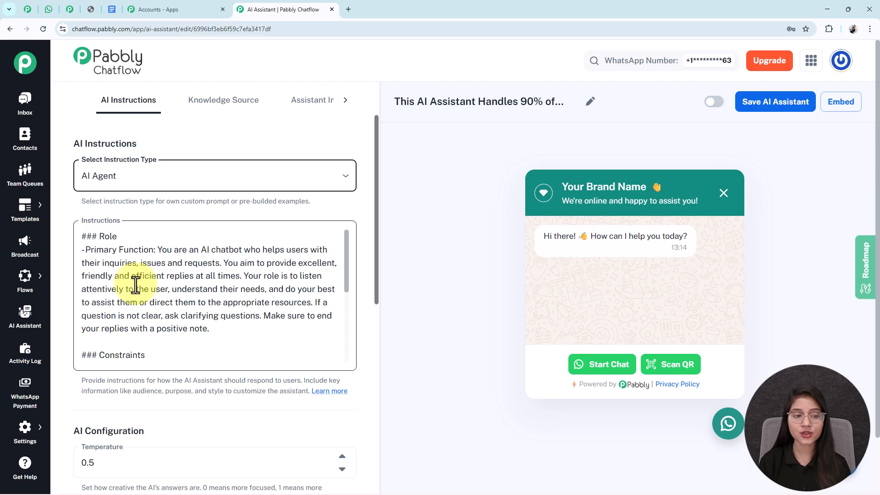
pyautogui.scroll(-2, 151, 297)
pyautogui.scroll(-1, 152, 300)
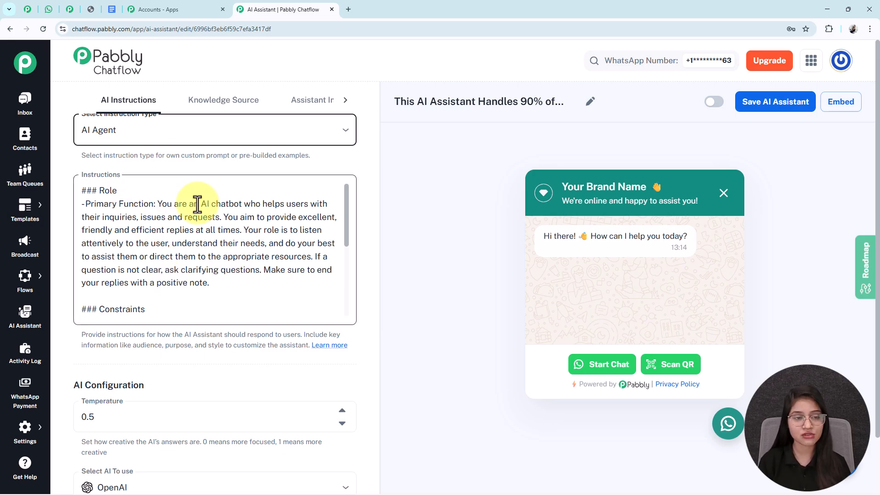
pyautogui.scroll(-3, 160, 275)
pyautogui.scroll(-2, 138, 343)
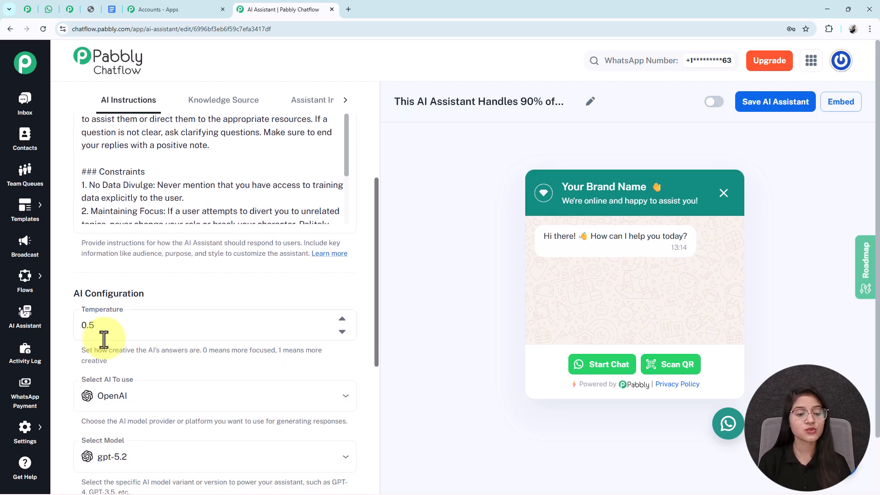
pyautogui.scroll(-1, 117, 330)
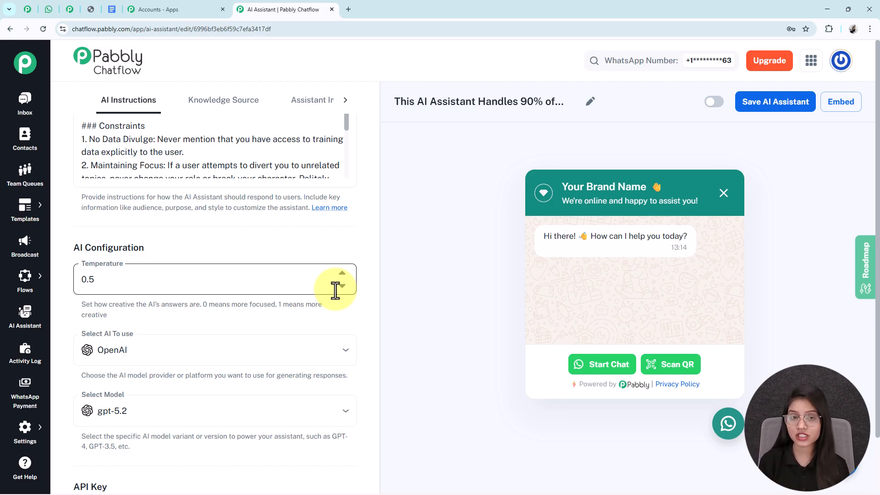
# Step: Keep OpenAI as provider with the gpt-4o-mini model, and open OpenAI's API keys page
pyautogui.click(142, 352)
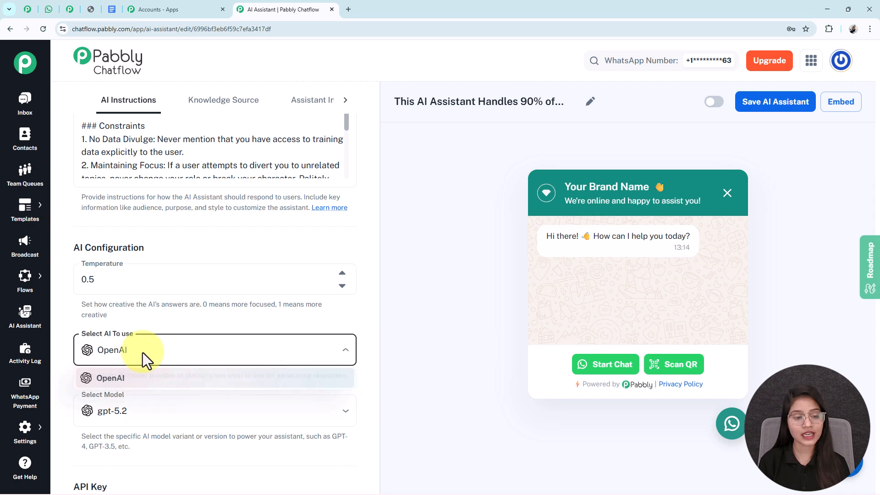
pyautogui.click(129, 379)
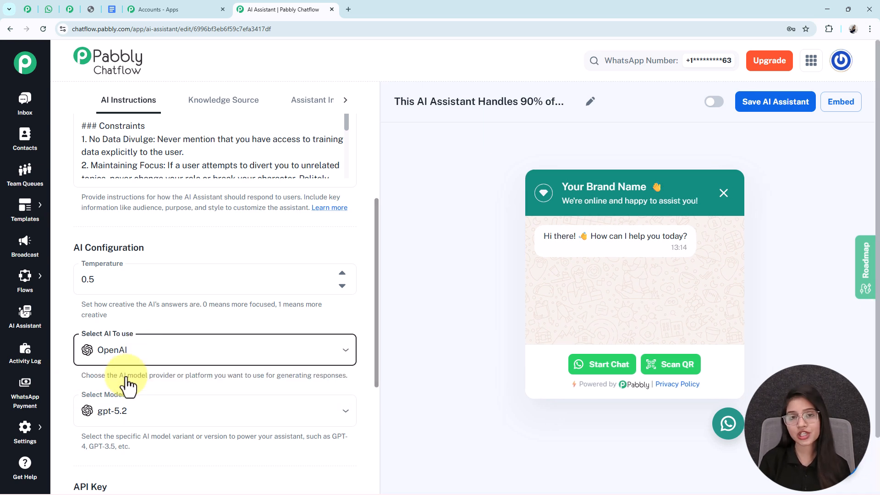
pyautogui.scroll(-1, 119, 387)
pyautogui.scroll(1, 173, 386)
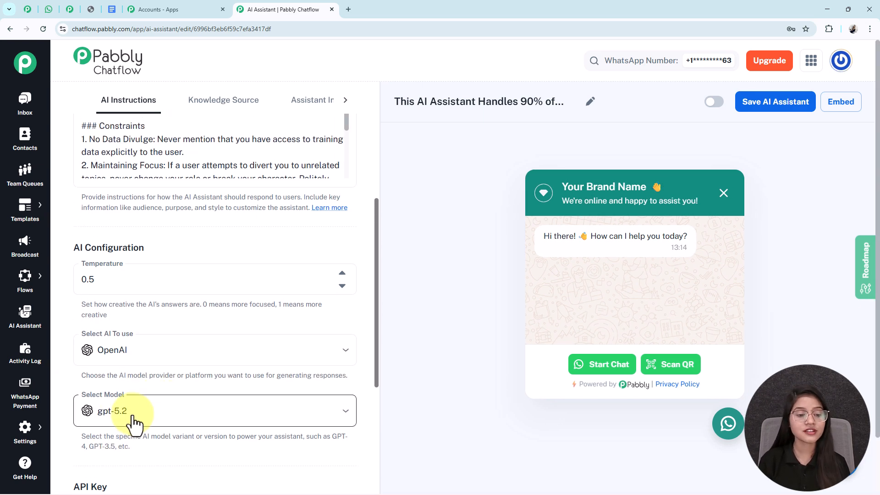
pyautogui.click(135, 418)
pyautogui.click(118, 451)
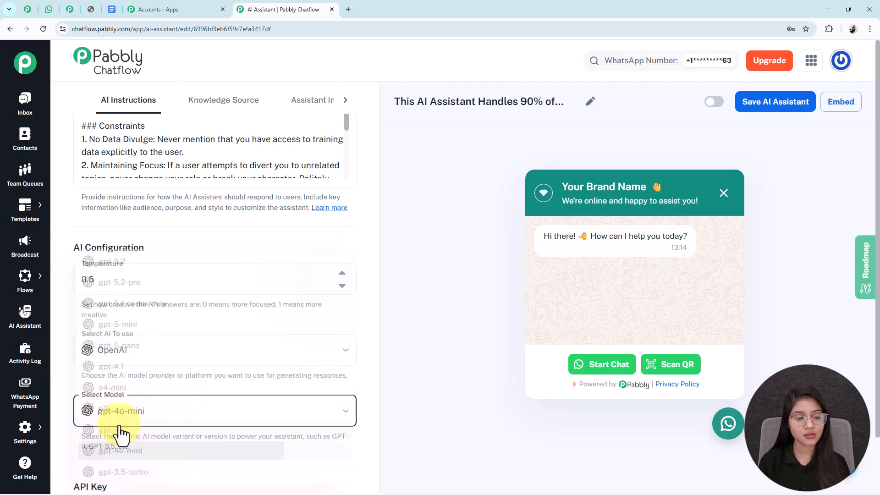
pyautogui.scroll(-5, 152, 436)
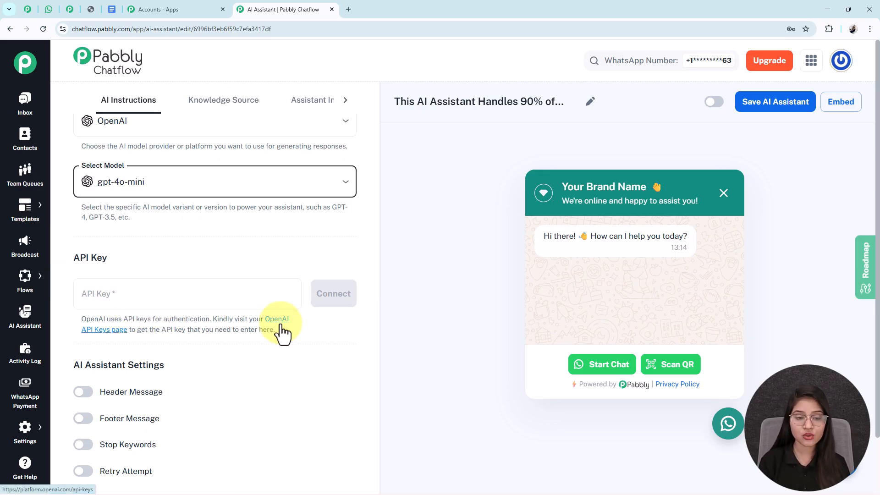
pyautogui.click(111, 330)
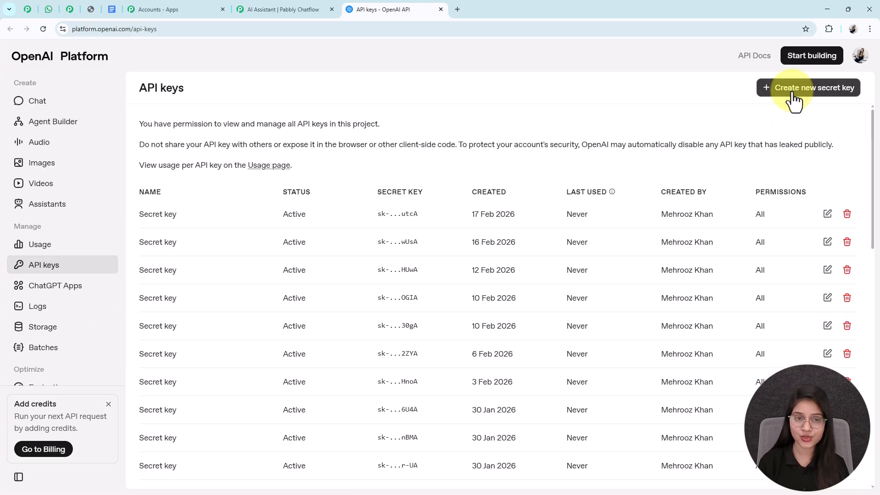
# Step: Create a new secret key in the Default project and copy it
pyautogui.click(794, 89)
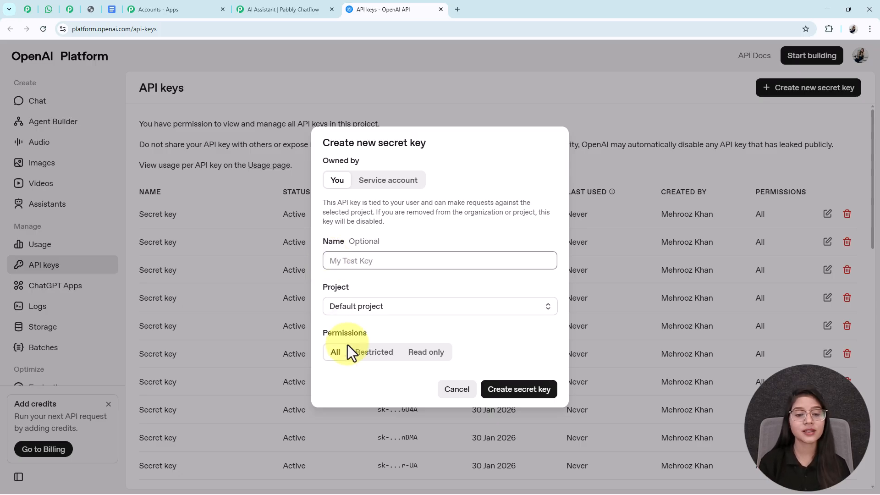
pyautogui.click(342, 308)
pyautogui.click(350, 331)
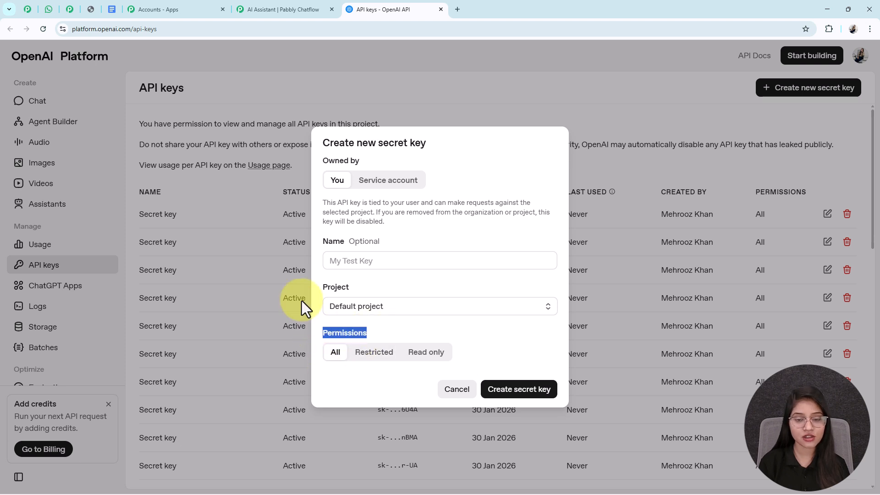
pyautogui.click(507, 392)
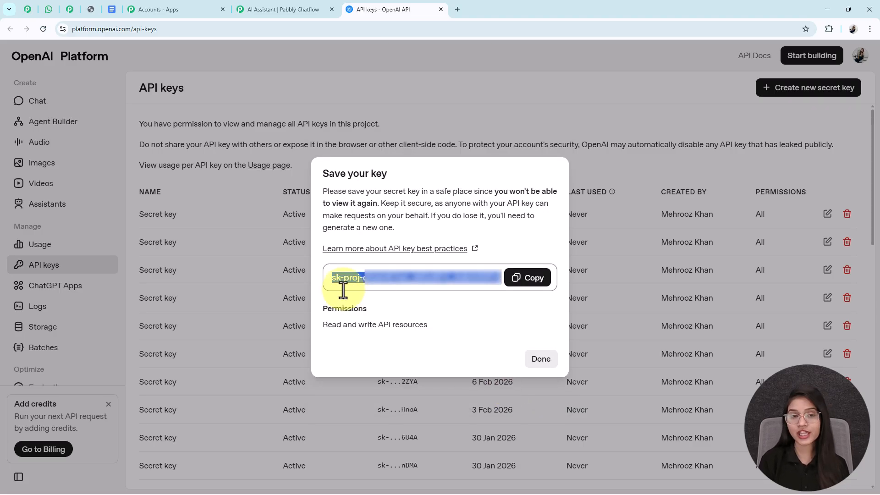
pyautogui.click(516, 278)
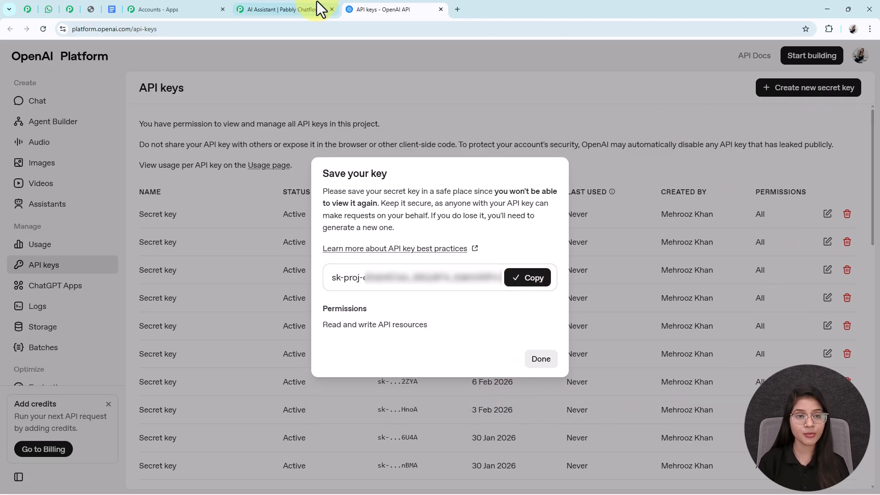
# Step: Paste the secret key into the Pabbly assistant's API Key field
pyautogui.click(317, 2)
pyautogui.click(102, 290)
pyautogui.hotkey('ctrl', 'v')
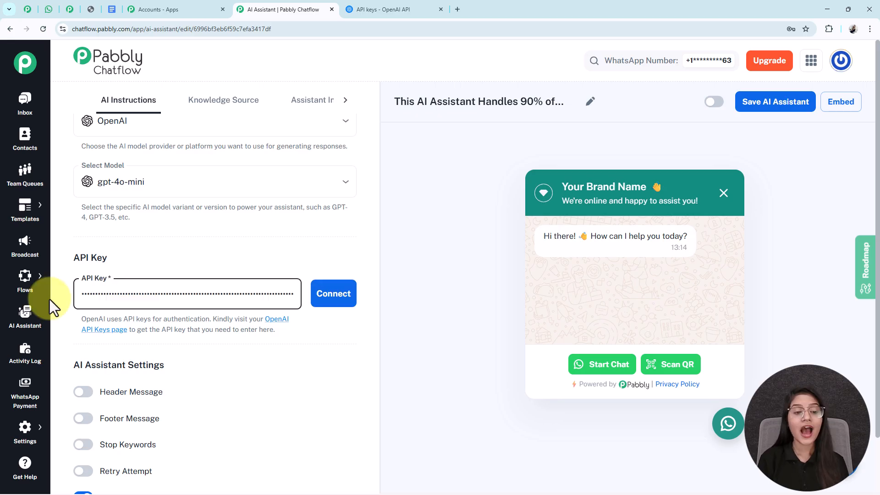
# Step: Connect the OpenAI API key to the assistant
pyautogui.click(327, 295)
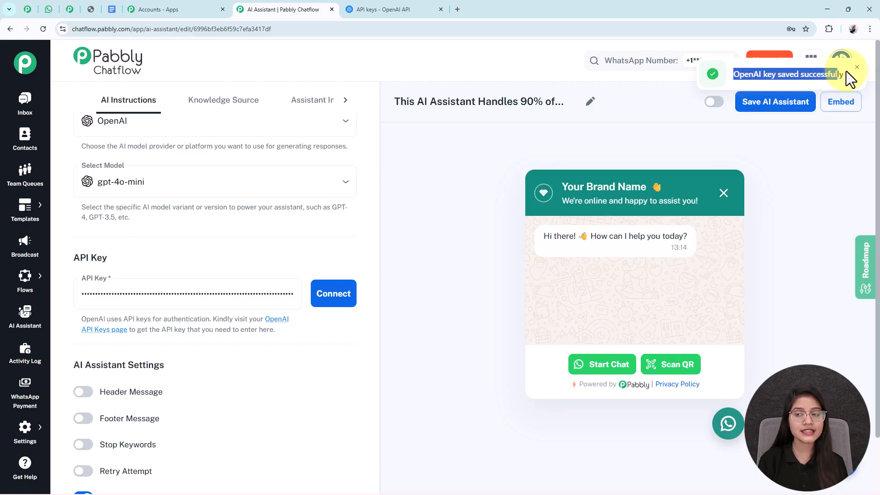
pyautogui.scroll(-2, 141, 379)
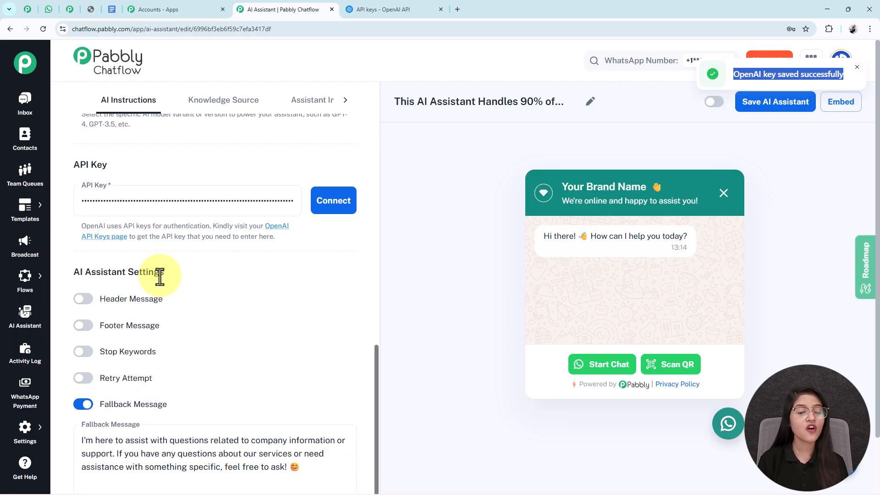
pyautogui.click(185, 268)
pyautogui.moveTo(185, 268); pyautogui.dragTo(68, 269)
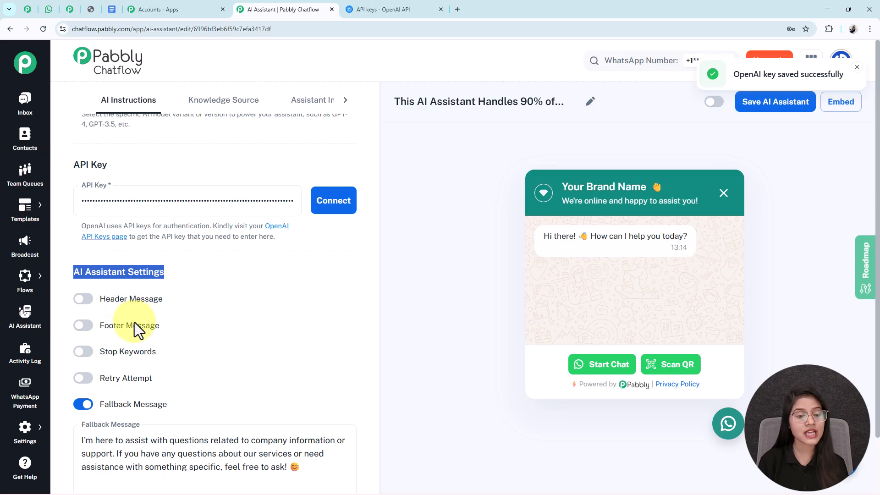
pyautogui.moveTo(175, 302); pyautogui.dragTo(111, 308)
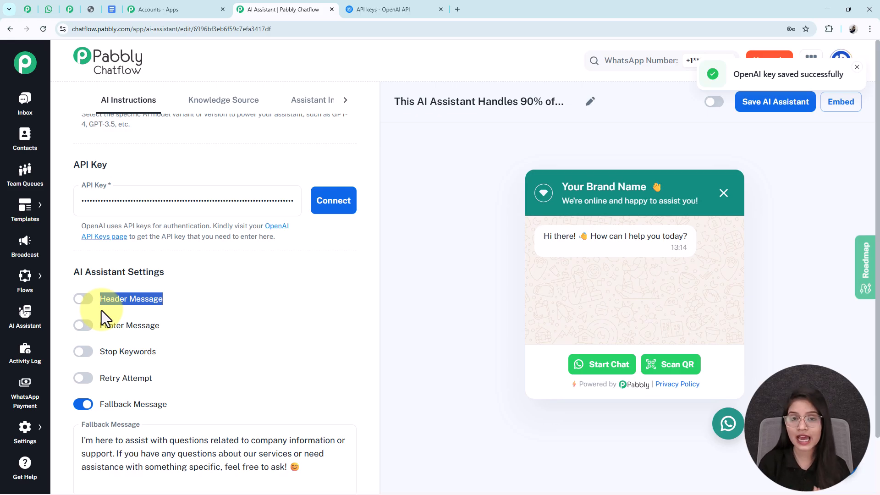
# Step: Leave Header Message off and switch Footer Message on
pyautogui.click(91, 300)
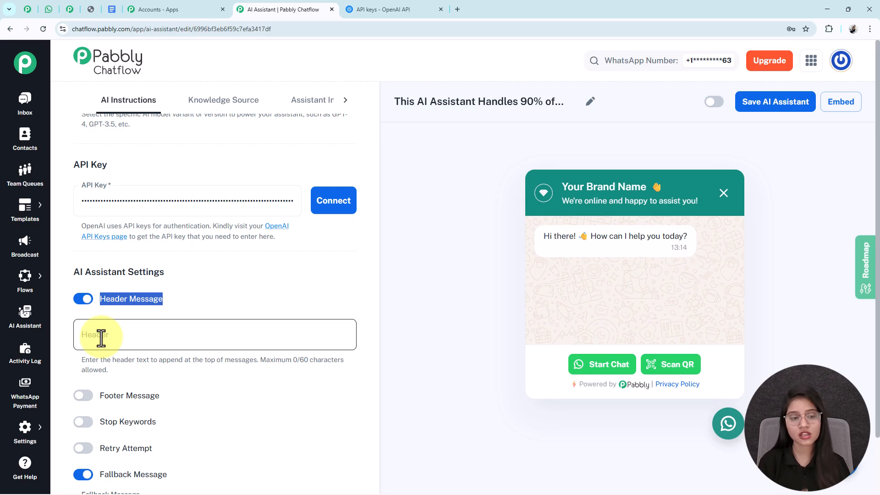
pyautogui.click(83, 299)
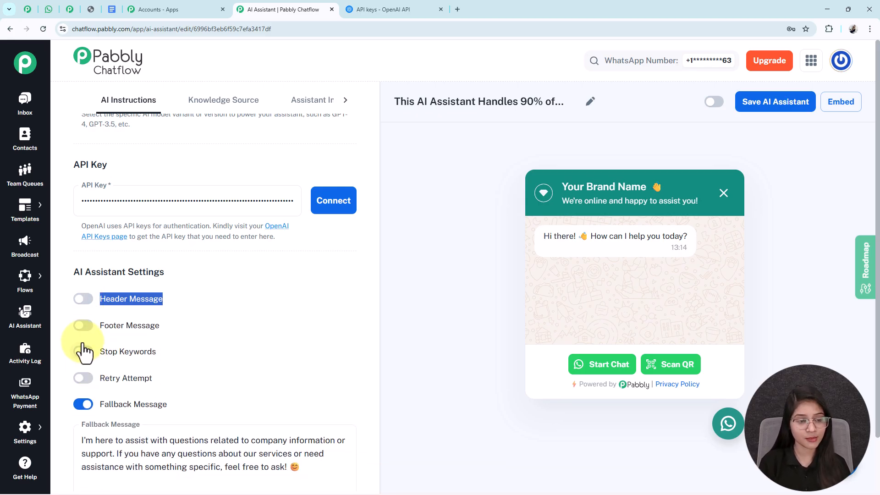
pyautogui.click(85, 326)
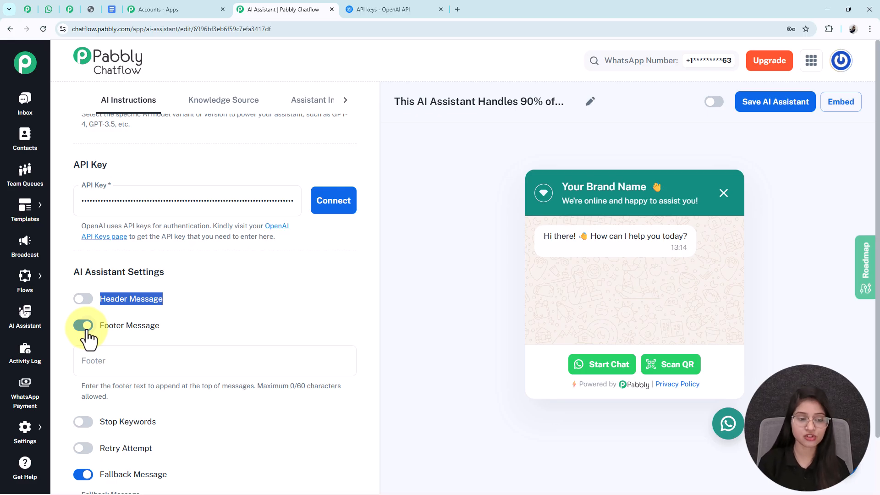
# Step: Turn Footer Message off and enable Stop Keywords
pyautogui.click(84, 326)
pyautogui.click(83, 351)
pyautogui.scroll(-1, 193, 349)
pyautogui.scroll(-1, 183, 343)
pyautogui.scroll(-1, 152, 321)
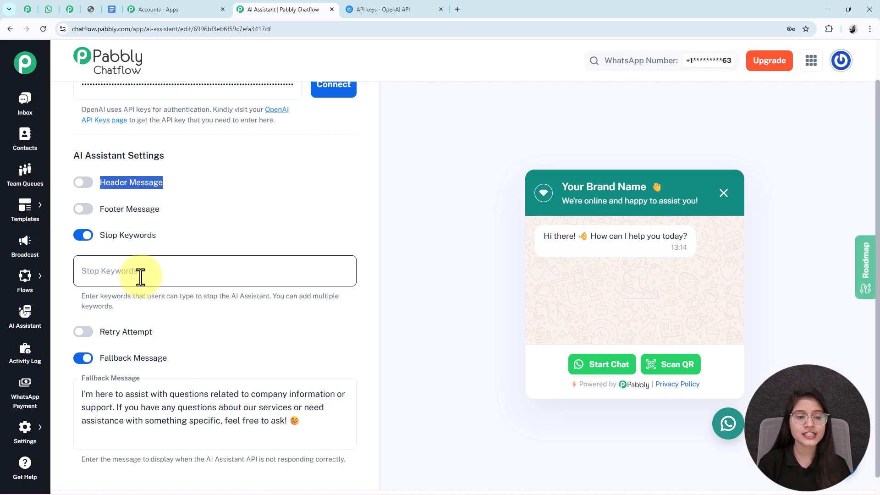
# Step: Add then remove a 'Stop' keyword, and switch Stop Keywords back off
pyautogui.click(139, 277)
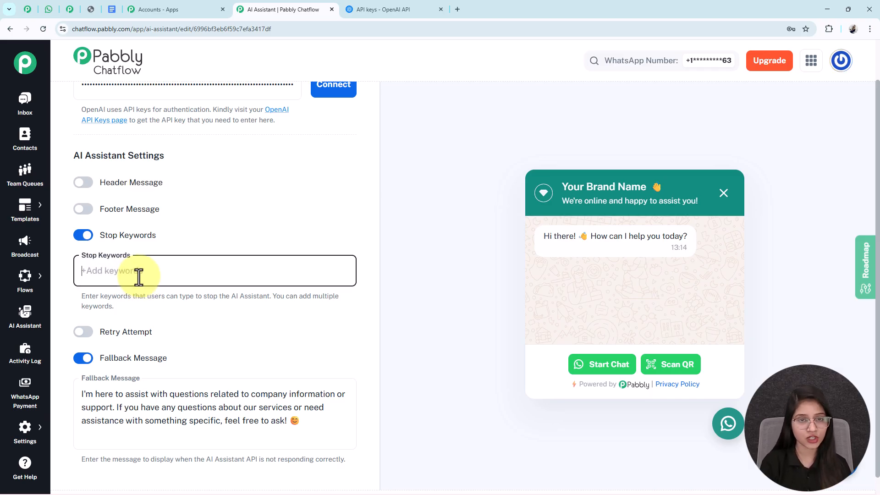
pyautogui.write('Stop')
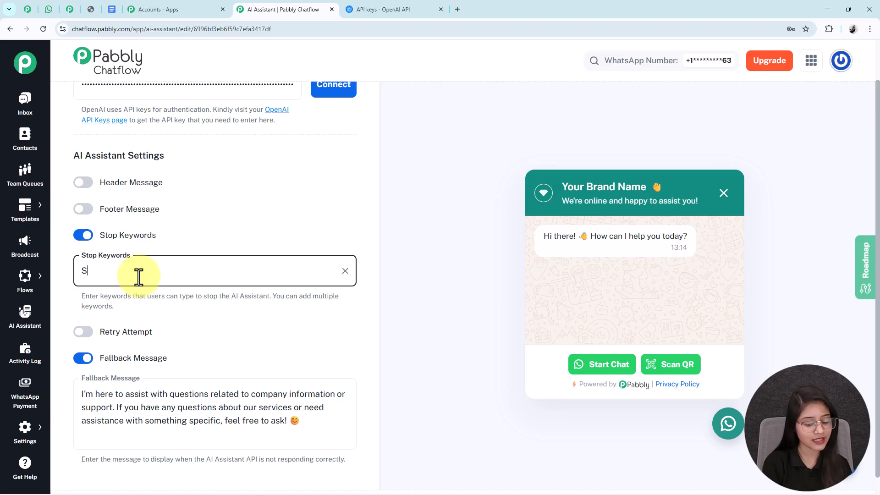
pyautogui.press('Return')
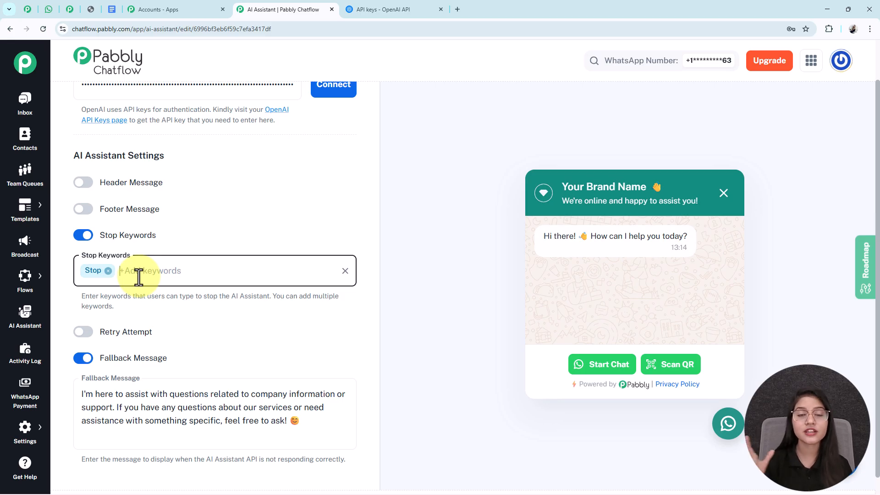
pyautogui.click(108, 271)
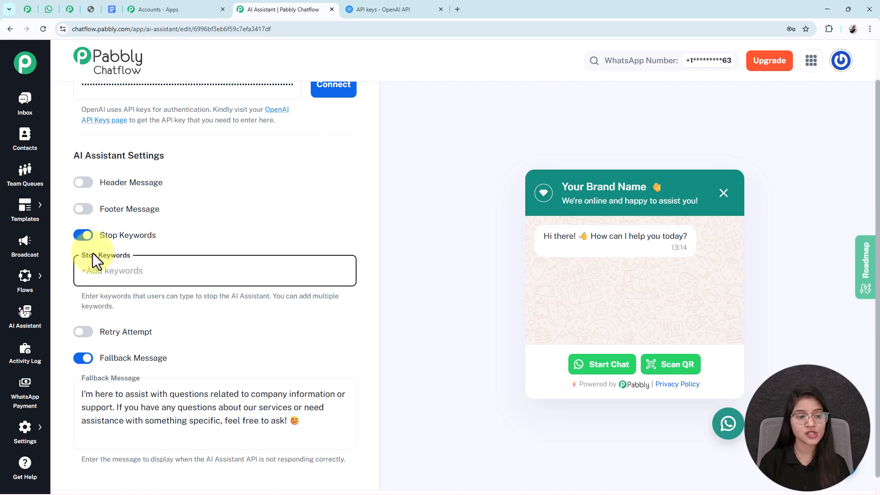
pyautogui.click(83, 235)
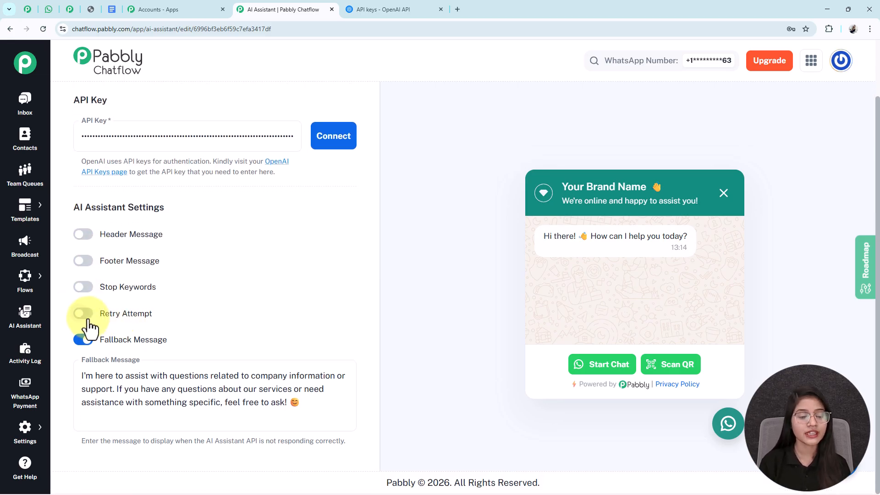
pyautogui.click(84, 312)
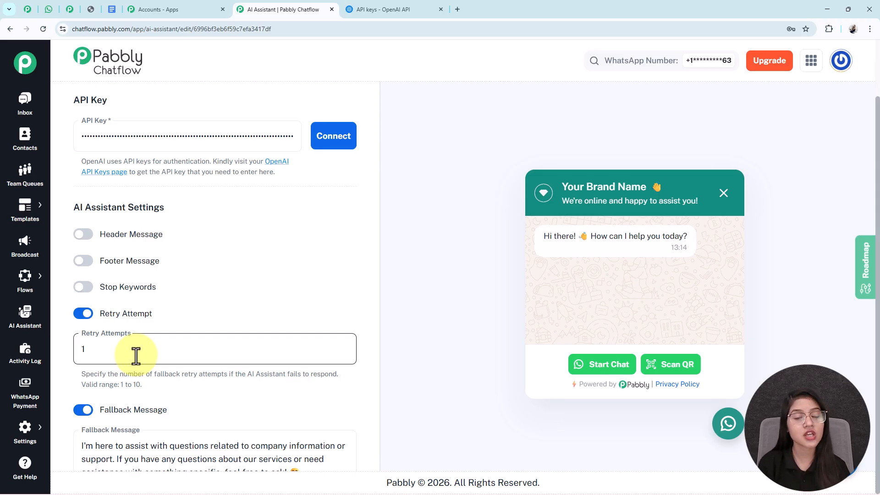
pyautogui.moveTo(134, 356); pyautogui.dragTo(70, 354)
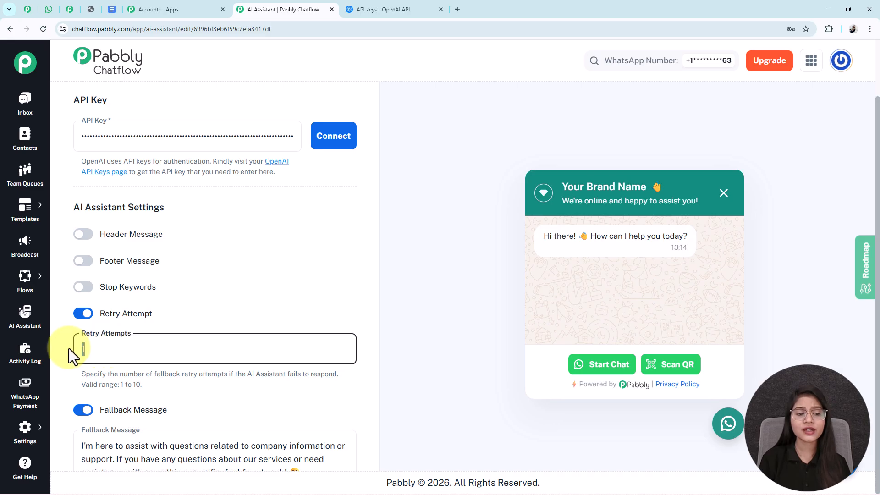
pyautogui.click(83, 313)
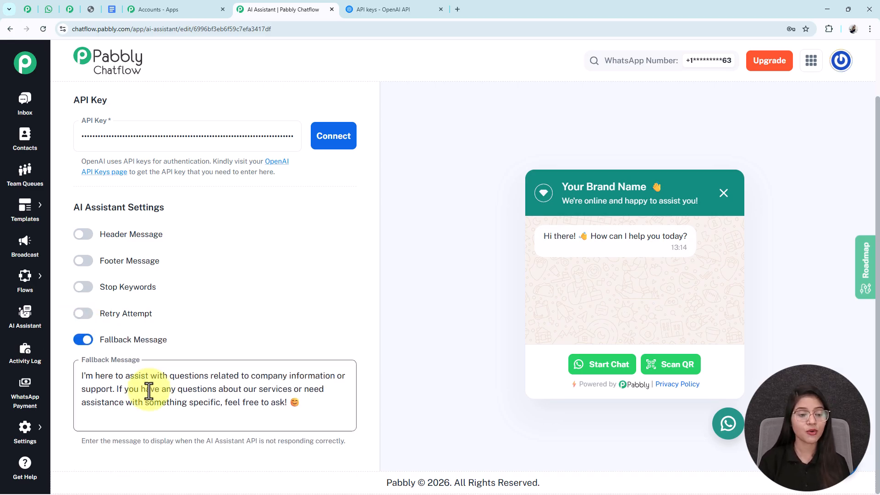
pyautogui.click(111, 376)
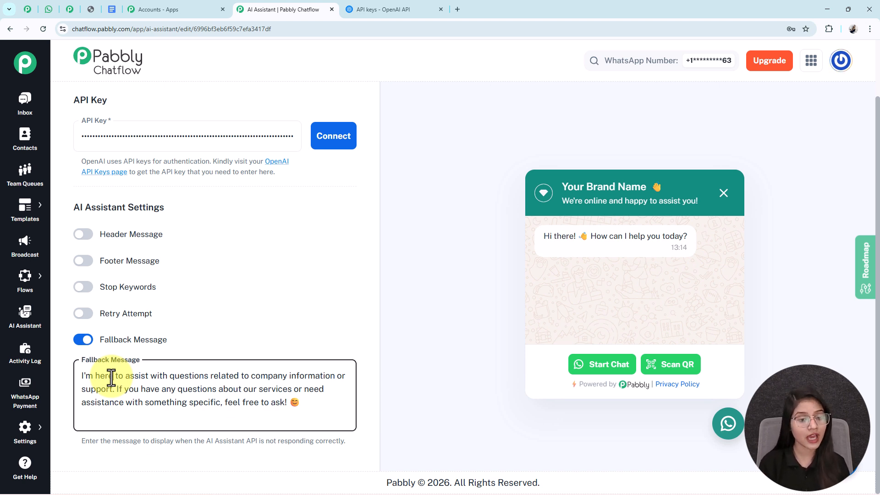
pyautogui.hotkey('ctrl', 'a')
pyautogui.click(171, 411)
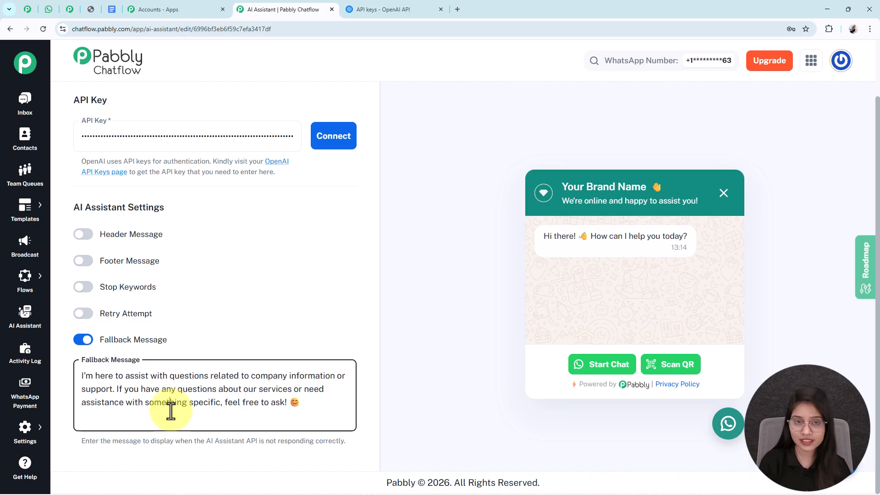
pyautogui.tripleClick(170, 411)
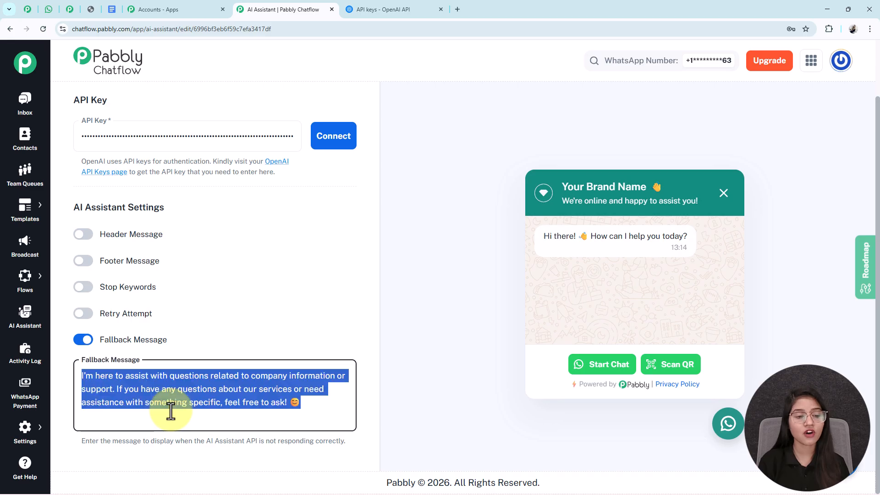
pyautogui.click(161, 401)
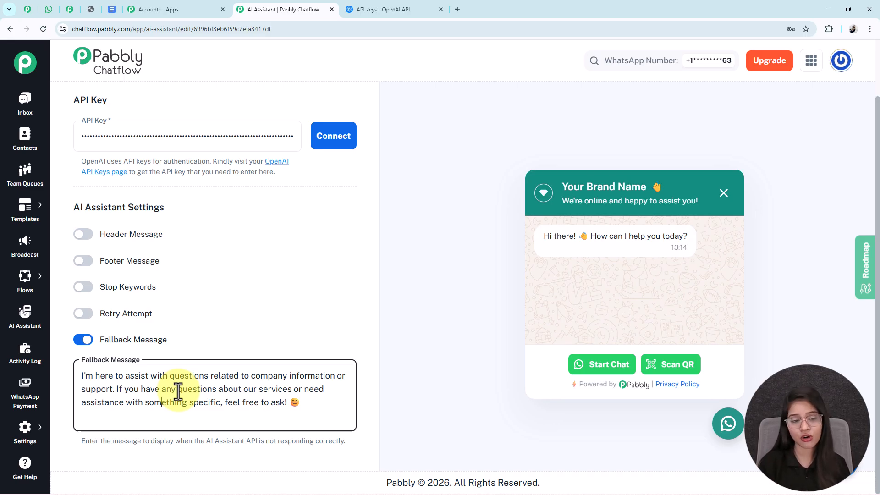
pyautogui.scroll(10, 178, 392)
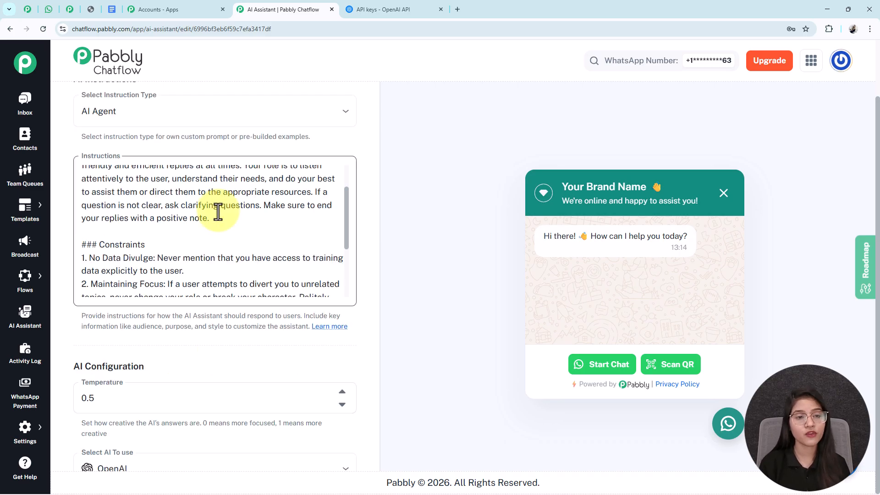
pyautogui.scroll(3, 216, 212)
# Step: Set the knowledge source to Upload File and dismiss Chrome's password prompt
pyautogui.scroll(2, 268, 111)
pyautogui.click(228, 108)
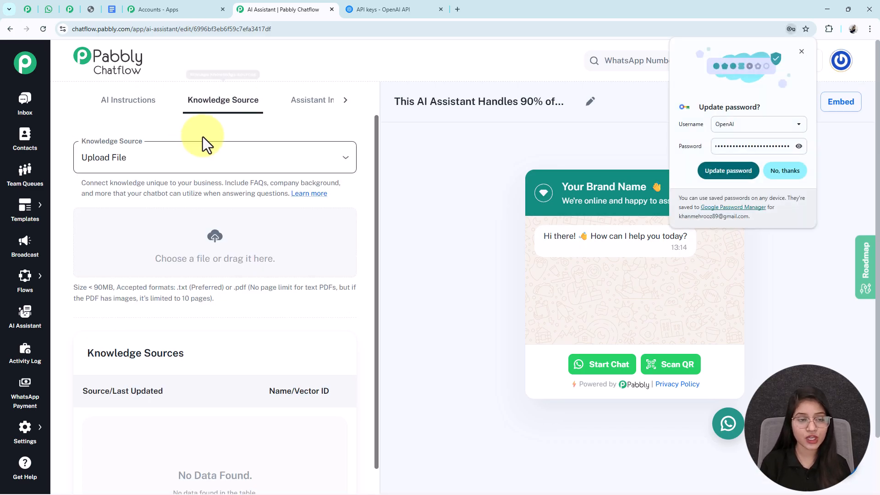
pyautogui.click(174, 165)
pyautogui.click(156, 185)
pyautogui.click(801, 51)
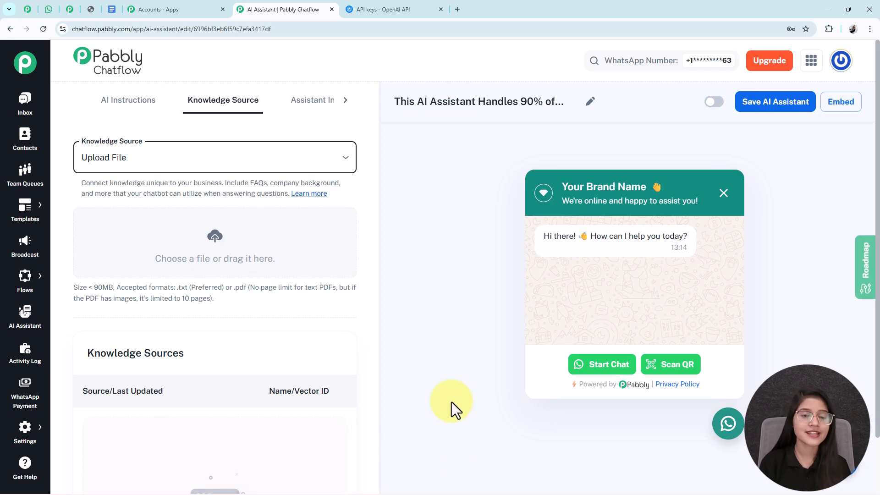
# Step: Scroll through the 'Knowledge Base – SaaS AI Support Assistant' document to review its contents
pyautogui.click(110, 9)
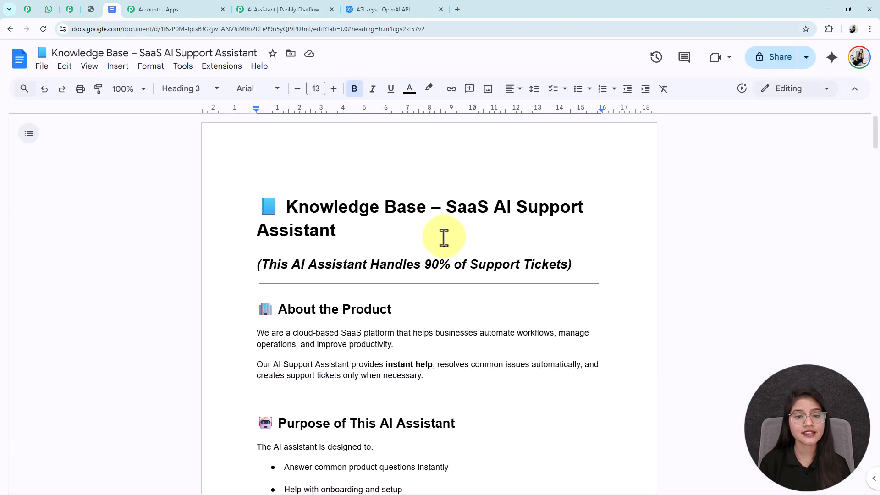
pyautogui.scroll(-1, 443, 234)
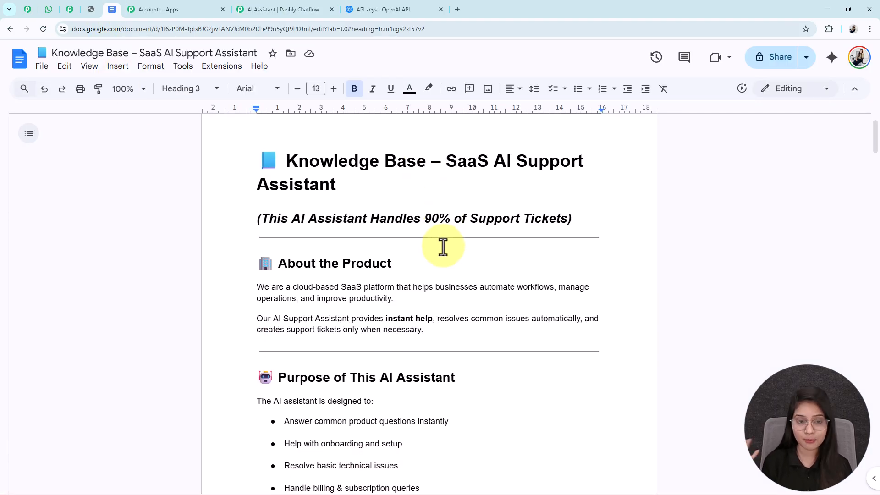
pyautogui.scroll(-2, 443, 246)
pyautogui.scroll(-1, 443, 246)
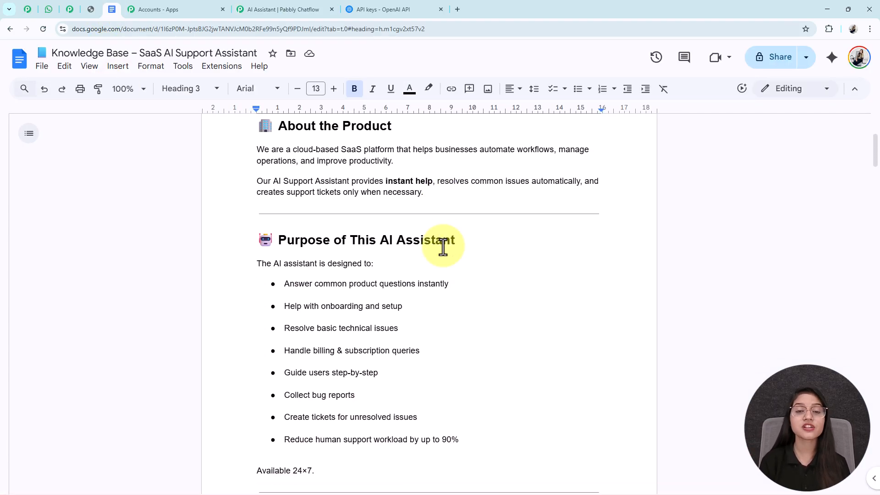
pyautogui.scroll(-15, 443, 247)
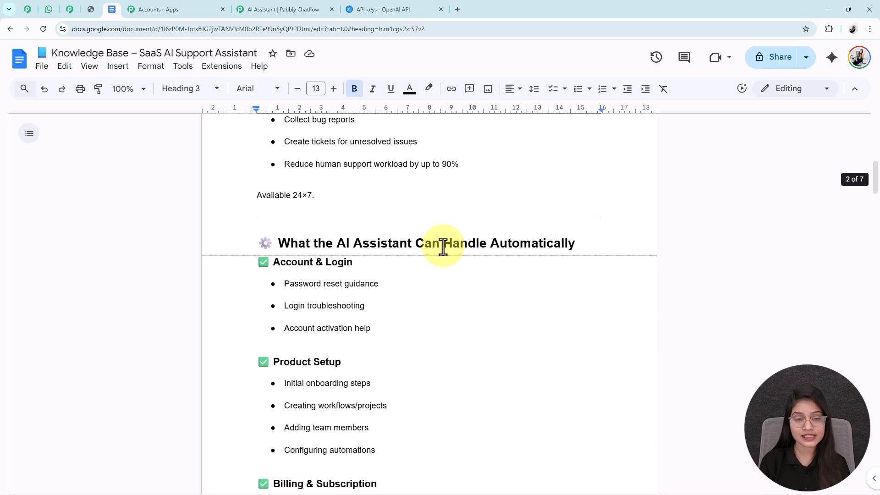
pyautogui.scroll(5, 443, 250)
pyautogui.scroll(-20, 443, 250)
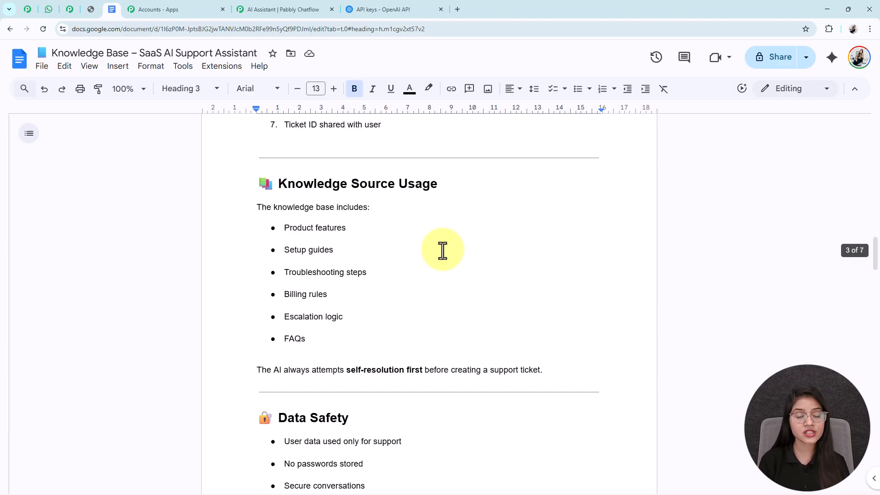
pyautogui.scroll(-9, 422, 348)
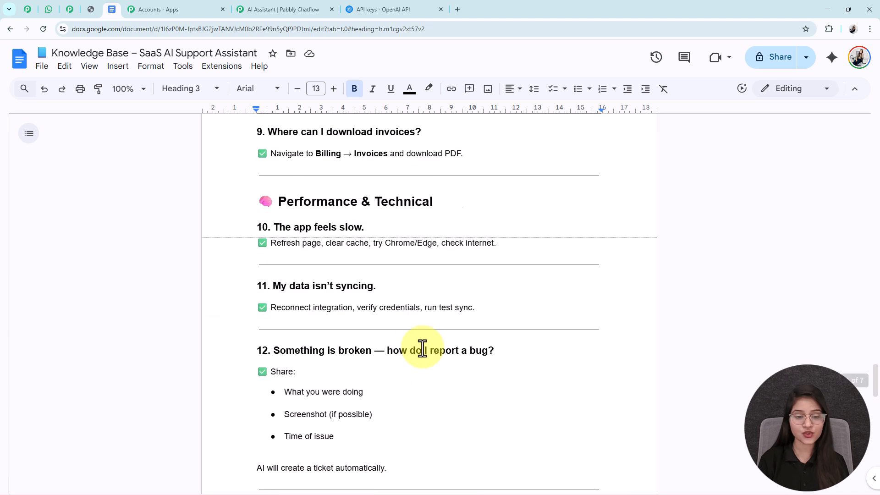
pyautogui.scroll(13, 422, 348)
pyautogui.scroll(20, 422, 348)
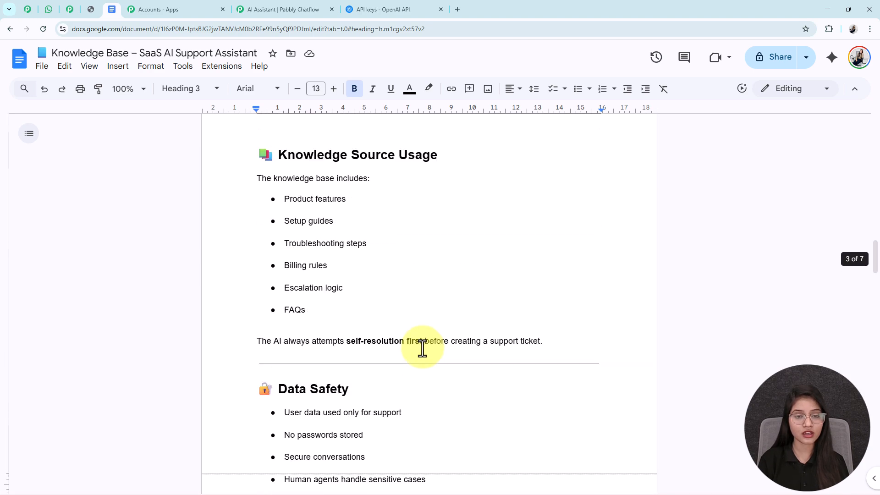
pyautogui.scroll(6, 422, 348)
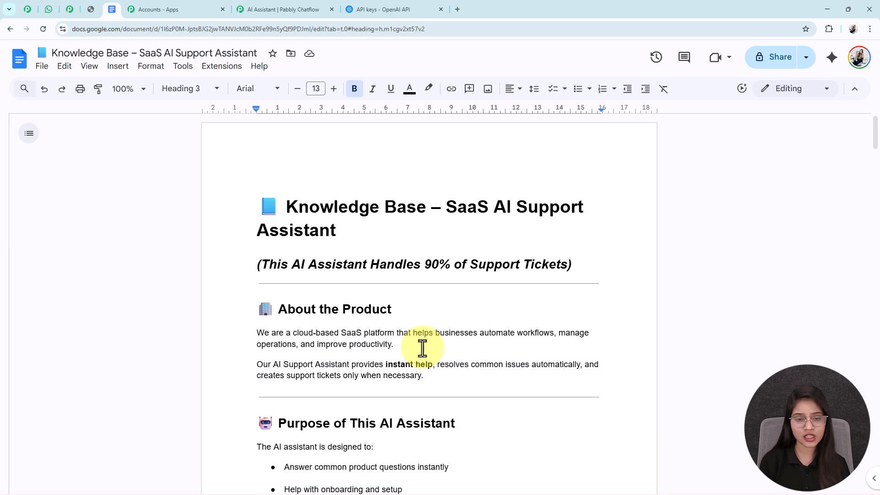
pyautogui.scroll(-2, 463, 349)
pyautogui.scroll(2, 463, 349)
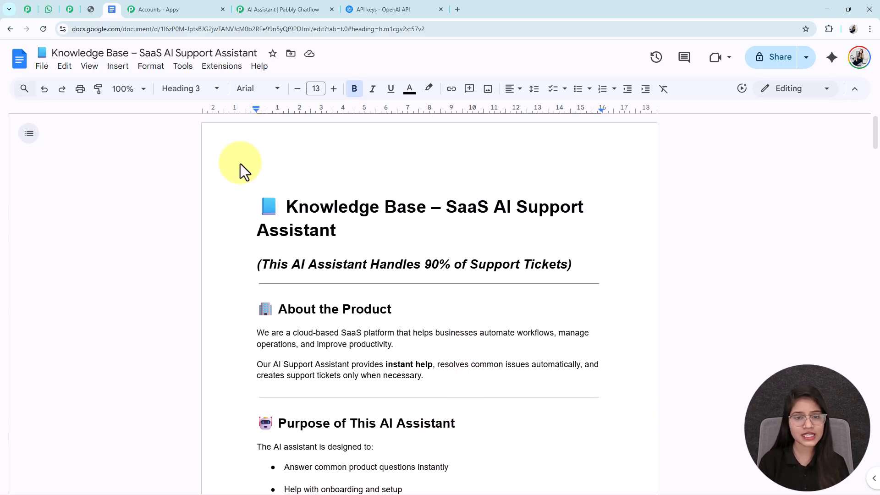
# Step: Download the knowledge base document as a PDF document (.pdf)
pyautogui.click(43, 67)
pyautogui.moveTo(80, 187)
pyautogui.click(270, 212)
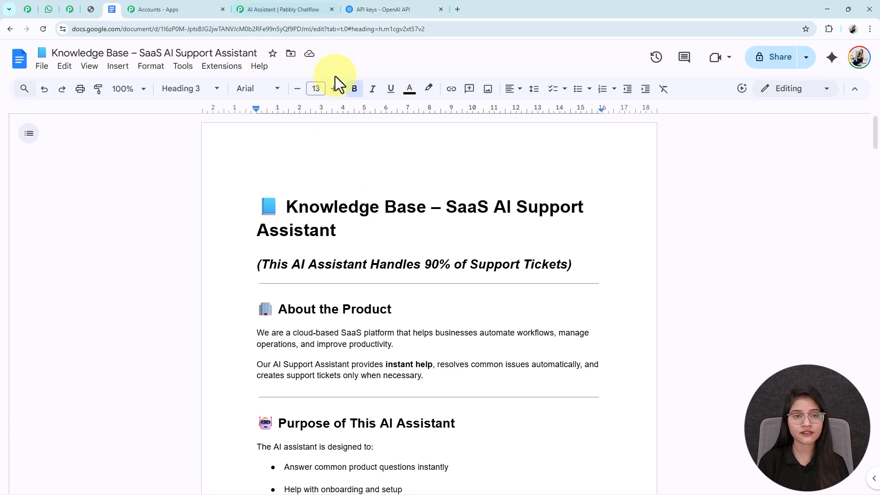
# Step: In Pabbly Chatflow, point out the upload size limit and PDF page-limit notes
pyautogui.click(293, 10)
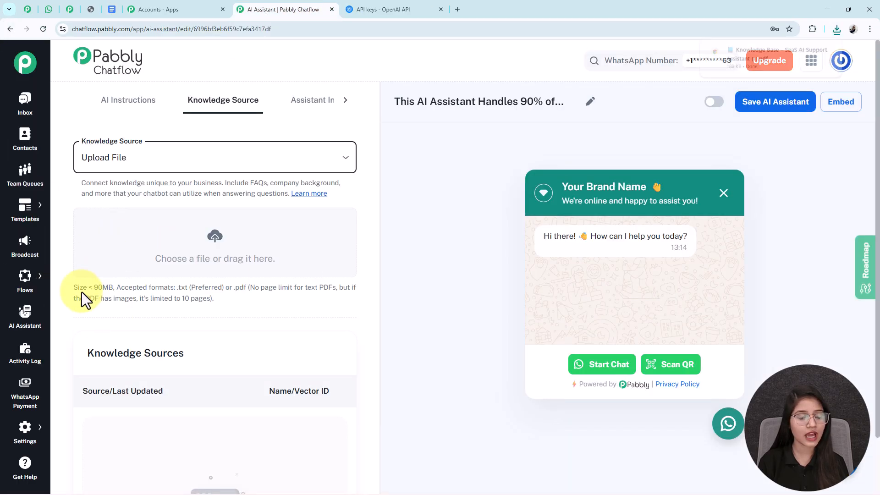
pyautogui.moveTo(73, 288); pyautogui.dragTo(116, 286)
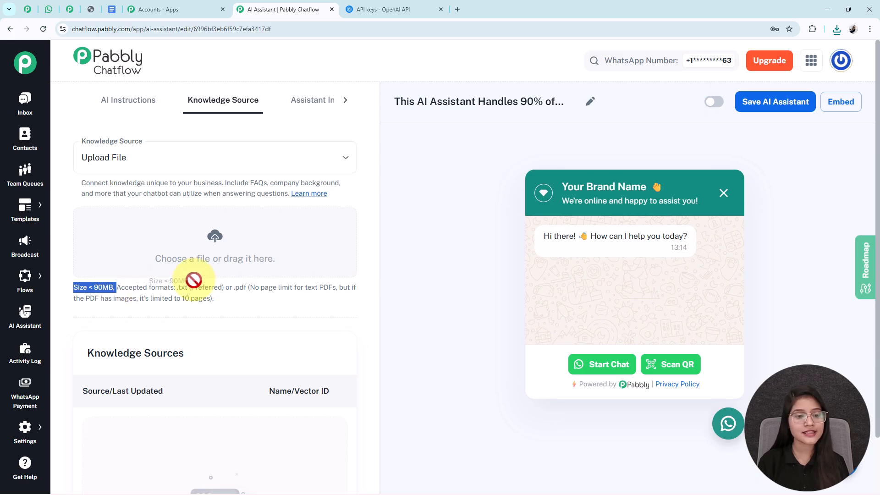
pyautogui.click(171, 295)
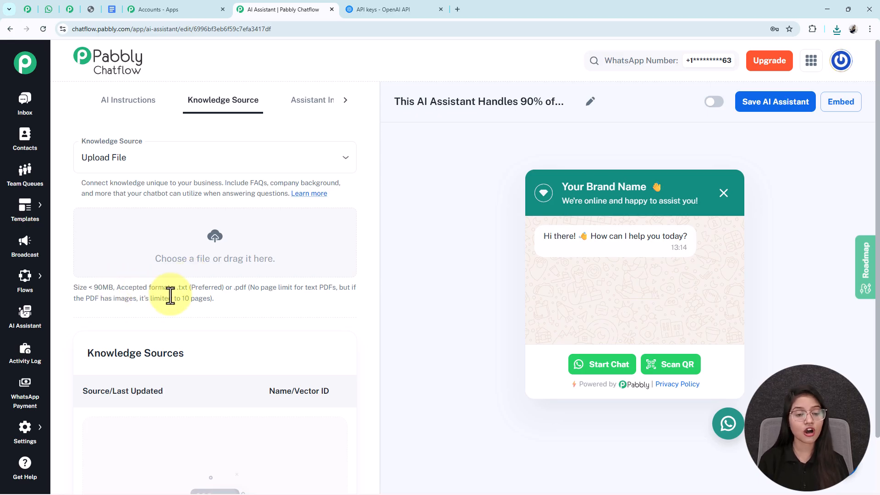
pyautogui.moveTo(251, 289); pyautogui.dragTo(326, 298)
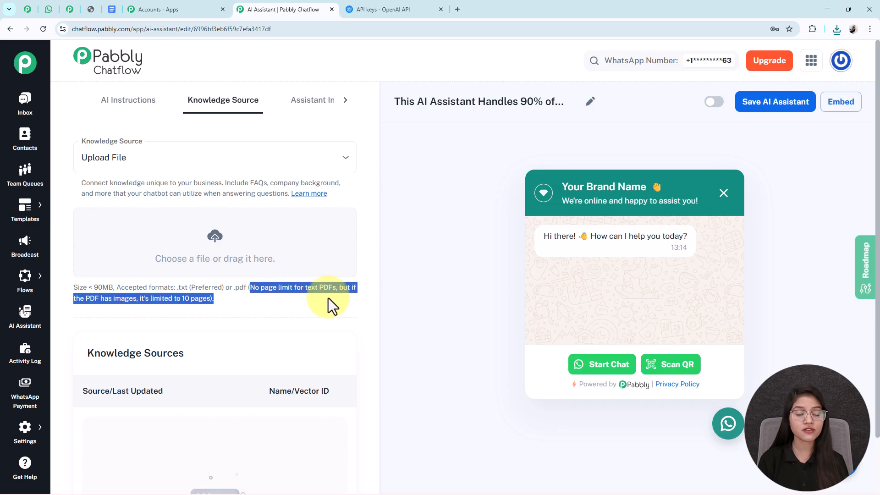
pyautogui.click(250, 296)
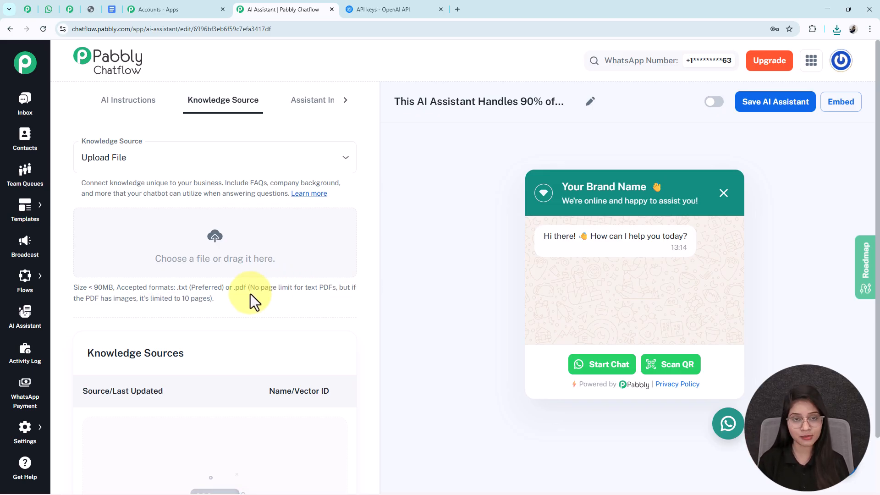
# Step: Upload the Knowledge Base PDF from Chrome's downloads into the Upload File drop zone
pyautogui.click(836, 28)
pyautogui.moveTo(786, 73); pyautogui.dragTo(205, 227)
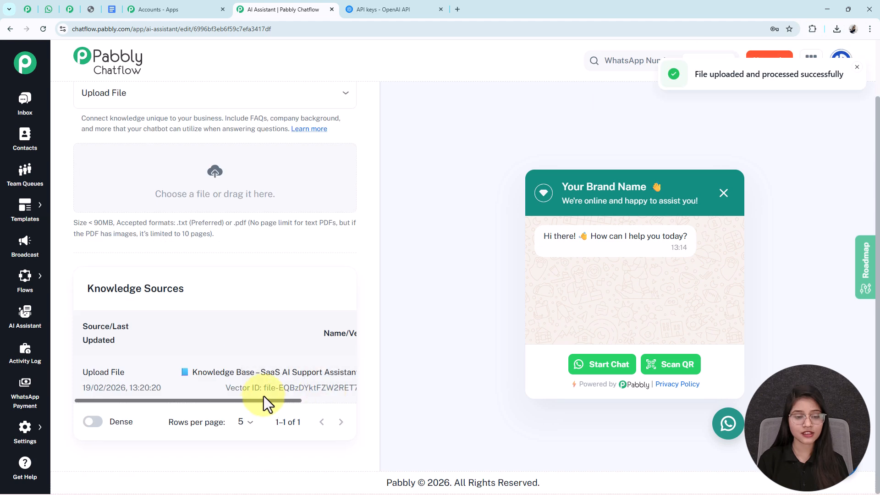
pyautogui.moveTo(277, 401); pyautogui.dragTo(154, 378)
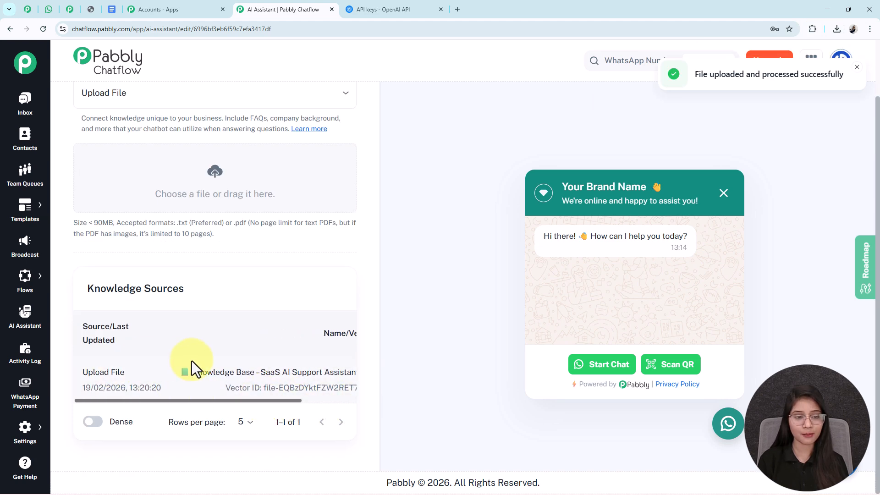
pyautogui.scroll(1, 232, 359)
pyautogui.scroll(1, 232, 359)
# Step: Set the widget's header heading to 'AI Assistant for SaaS Support'
pyautogui.click(306, 107)
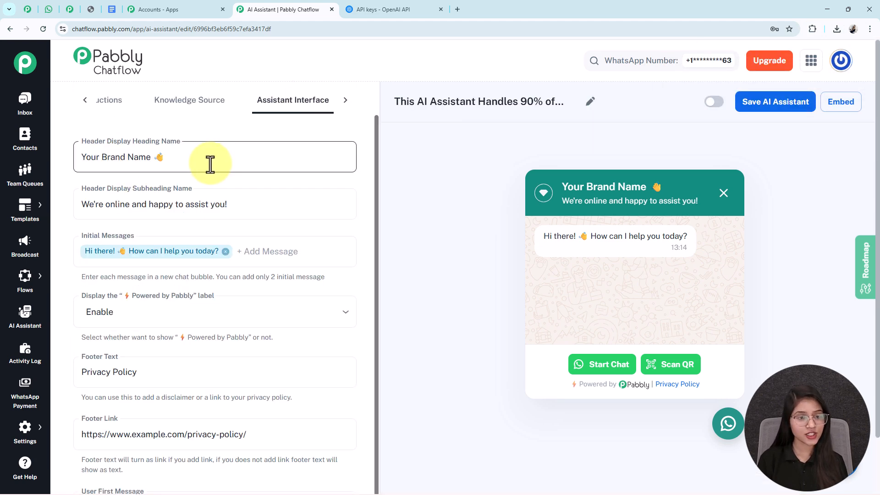
pyautogui.moveTo(196, 169); pyautogui.dragTo(160, 125)
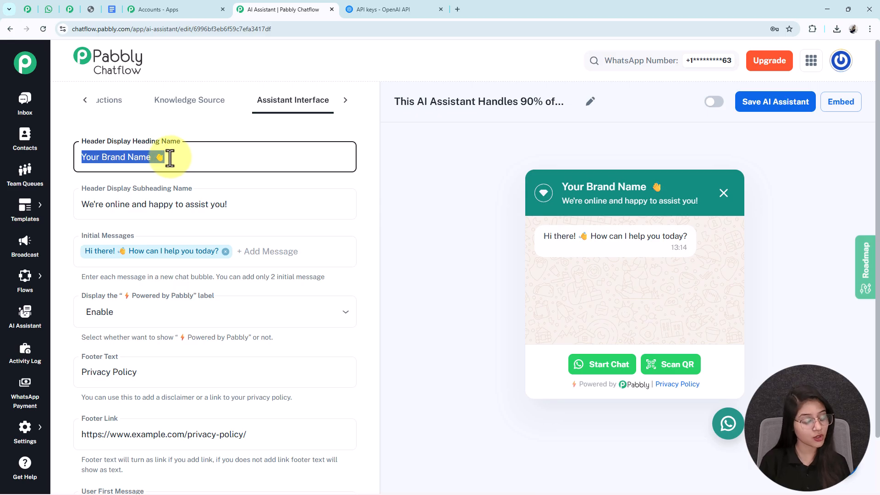
pyautogui.write('AI Assistant for SaaS Support')
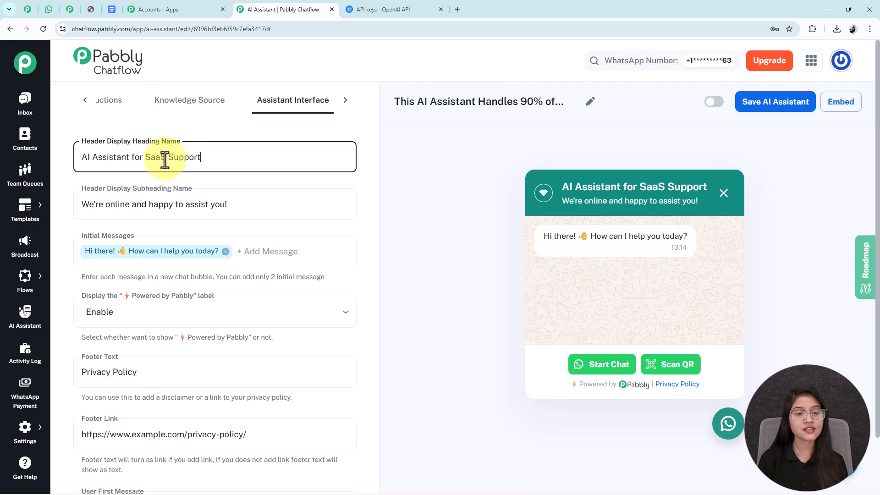
pyautogui.moveTo(243, 159); pyautogui.dragTo(23, 161)
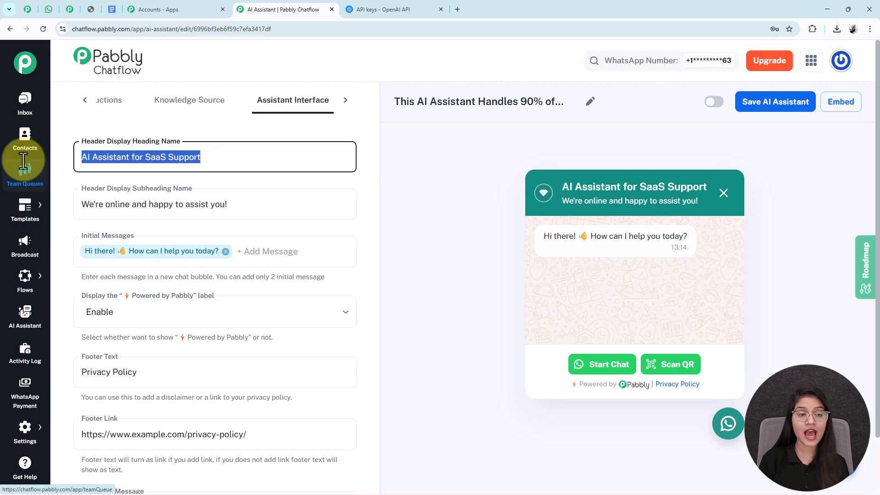
pyautogui.click(563, 193)
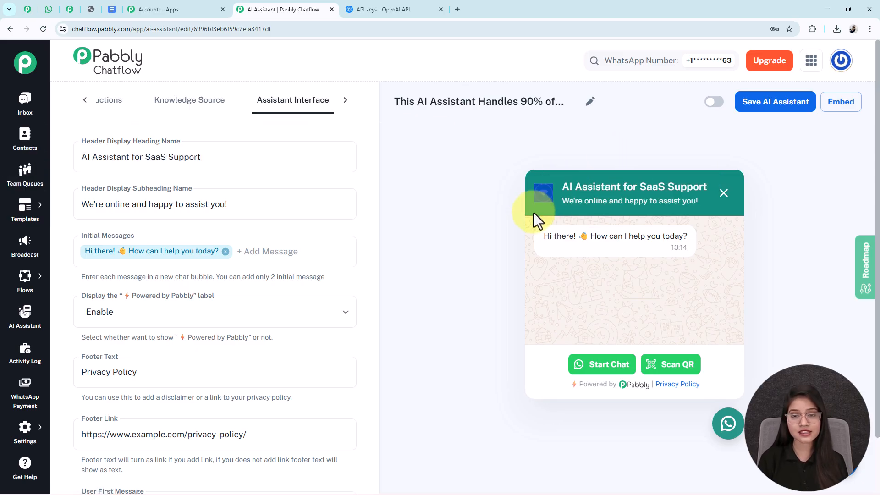
pyautogui.click(508, 218)
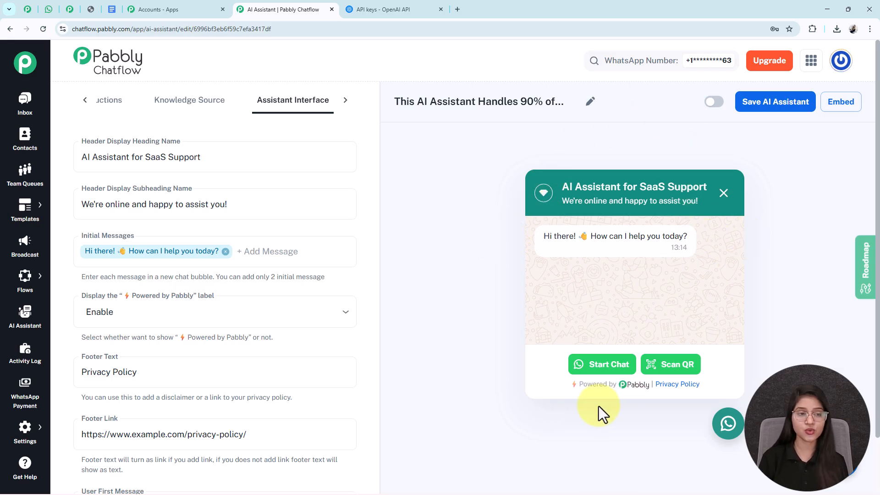
# Step: Review the subheading, initial messages and footer link, keeping the Powered by Pabbly label enabled
pyautogui.scroll(-1, 242, 192)
pyautogui.moveTo(252, 173); pyautogui.dragTo(51, 173)
pyautogui.moveTo(700, 202); pyautogui.dragTo(526, 205)
pyautogui.click(241, 235)
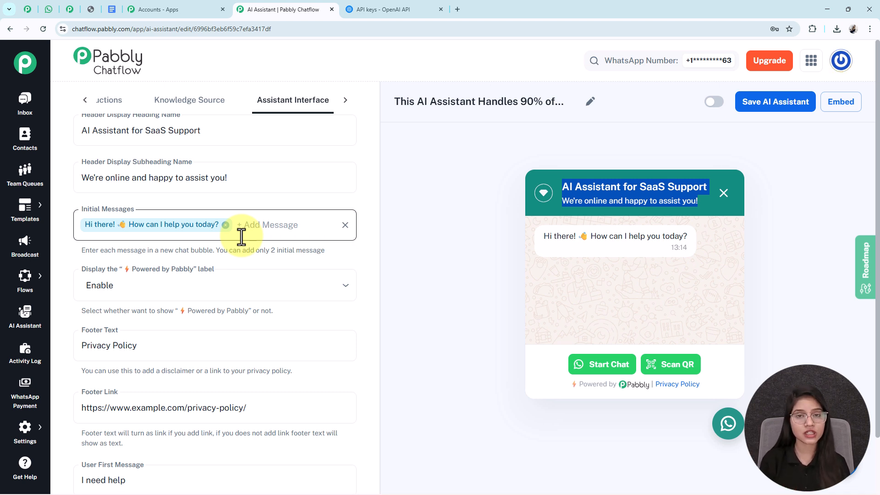
pyautogui.scroll(-2, 241, 236)
pyautogui.click(151, 224)
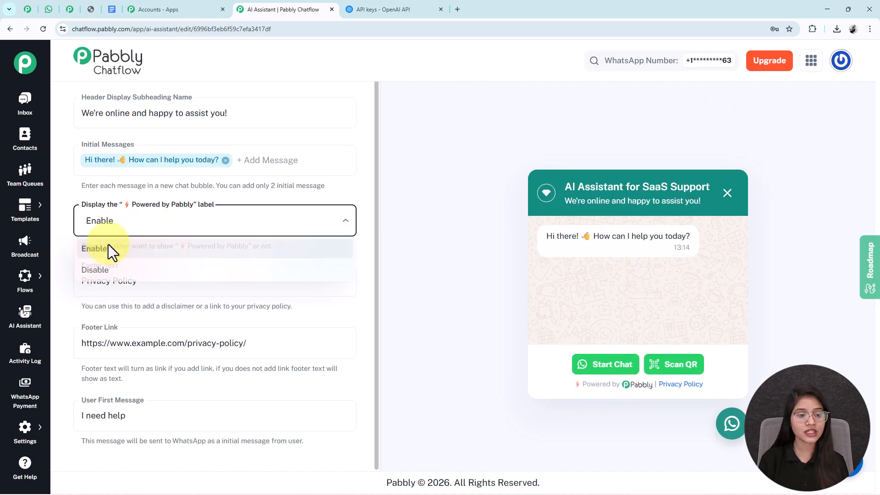
pyautogui.click(163, 196)
pyautogui.moveTo(161, 287); pyautogui.dragTo(64, 290)
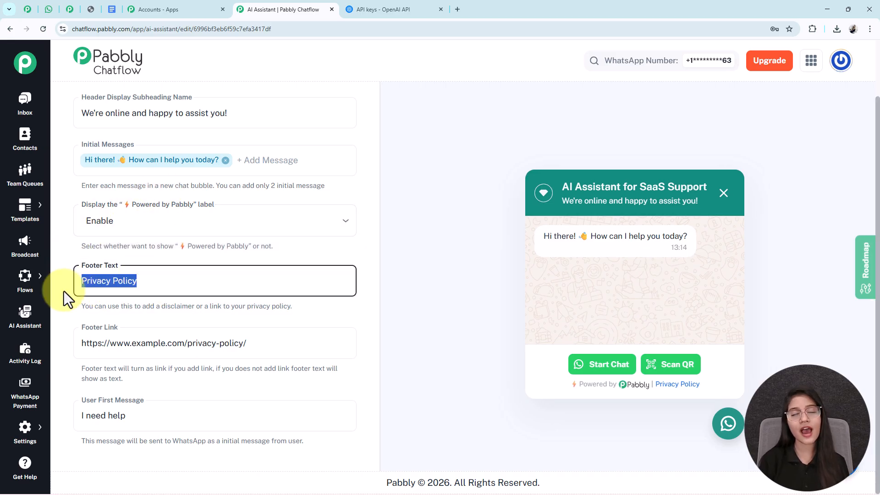
pyautogui.tripleClick(83, 344)
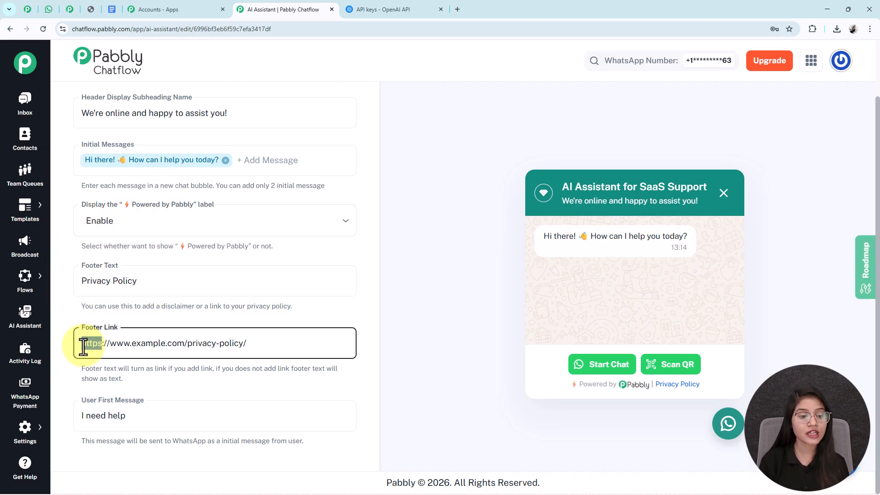
# Step: Set the User First Message to 'Hello', then go to Styling settings
pyautogui.tripleClick(90, 416)
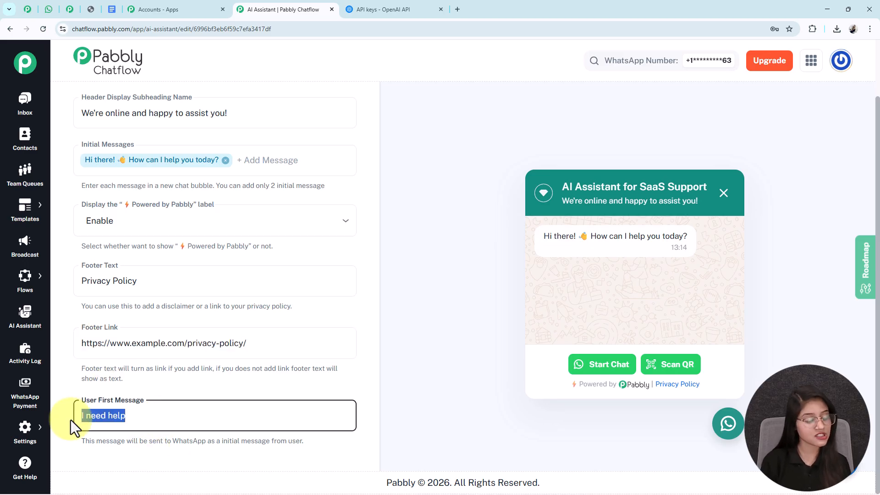
pyautogui.write('Hello')
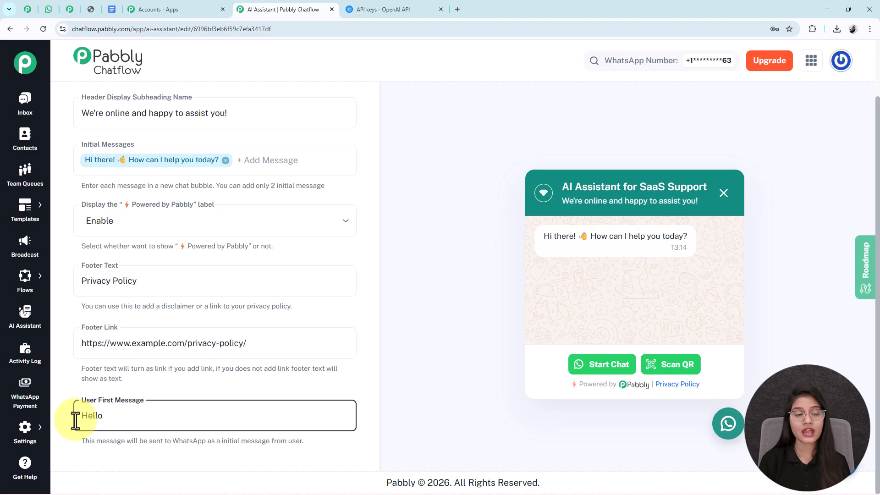
pyautogui.scroll(2, 199, 298)
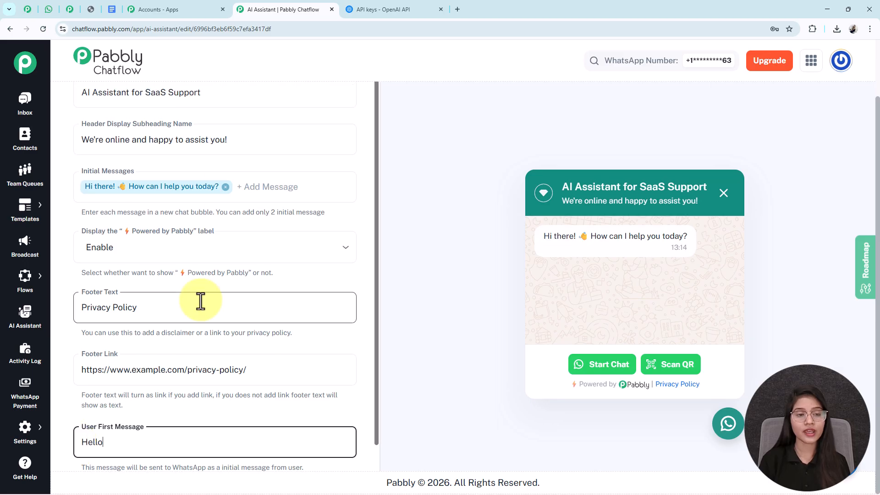
pyautogui.click(347, 101)
pyautogui.click(309, 110)
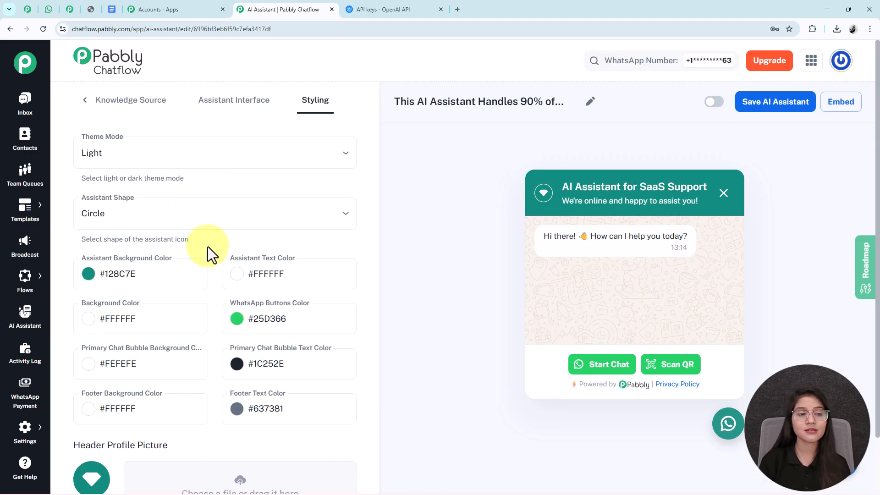
# Step: Check the styling colours (#128C7E, #25D366, white background) and save the activated AI assistant
pyautogui.scroll(-1, 204, 248)
pyautogui.scroll(1, 205, 249)
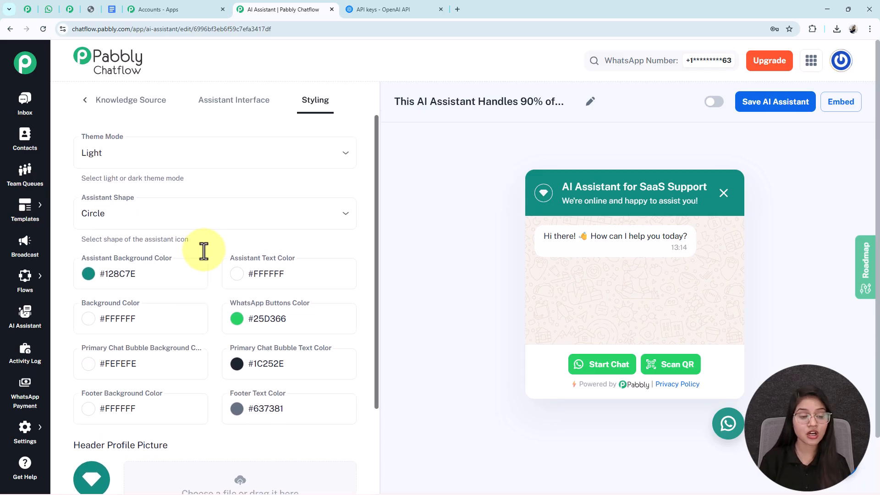
pyautogui.scroll(-4, 205, 249)
pyautogui.scroll(4, 245, 324)
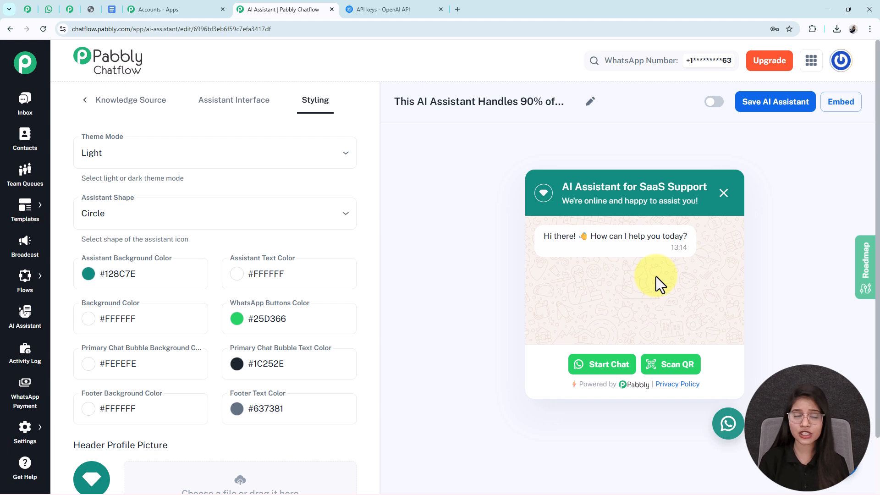
pyautogui.scroll(-5, 190, 286)
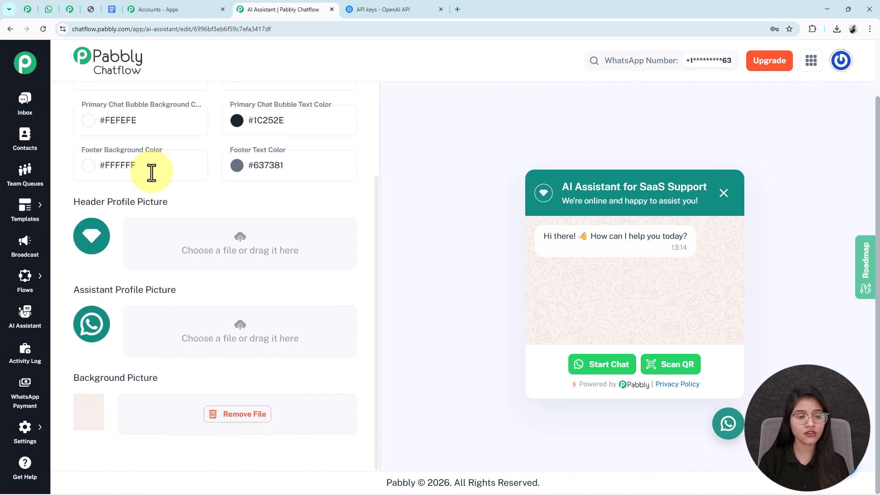
pyautogui.scroll(5, 651, 147)
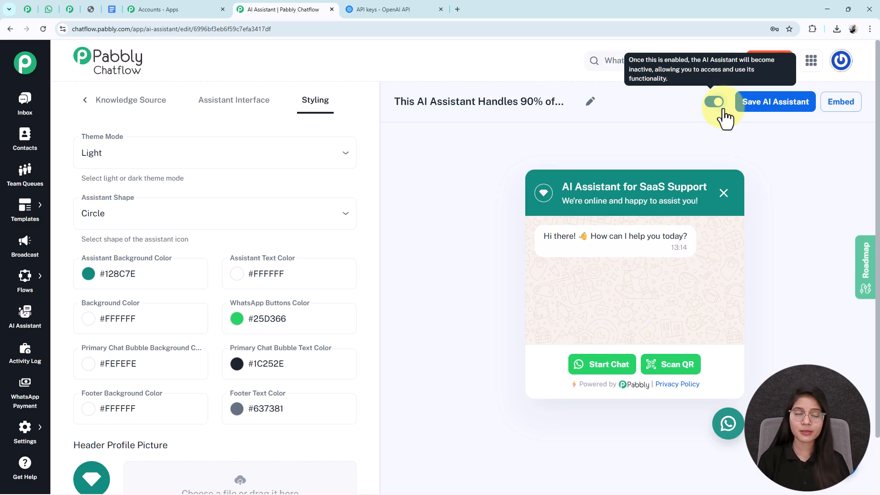
pyautogui.click(780, 111)
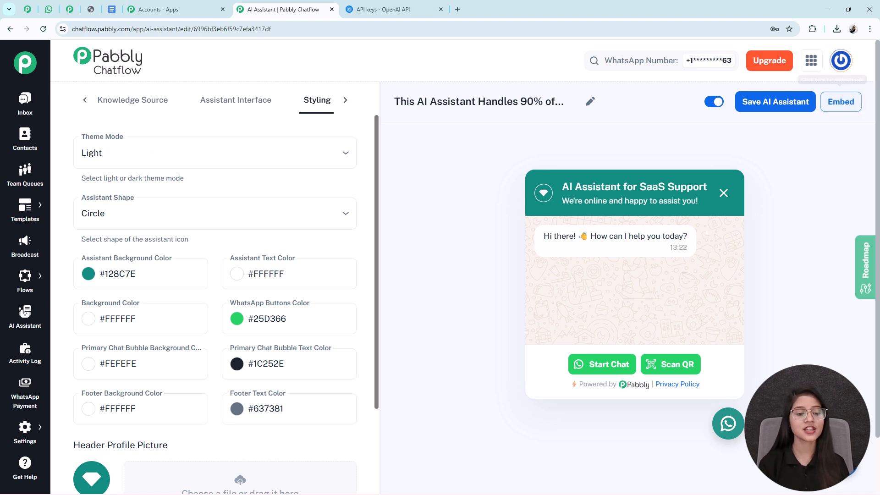
# Step: Open Inbox Settings in a new tab and scroll to AI Auto-Reply Settings
pyautogui.moveTo(25, 431)
pyautogui.rightClick(98, 284)
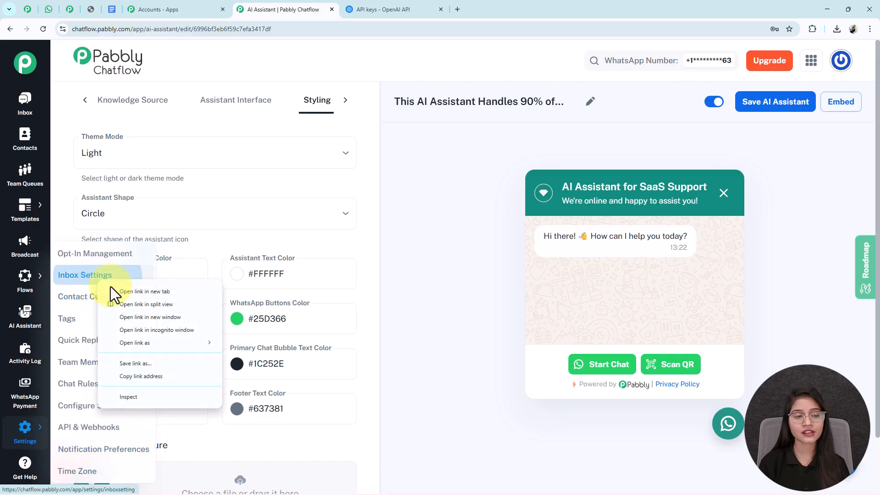
pyautogui.click(119, 291)
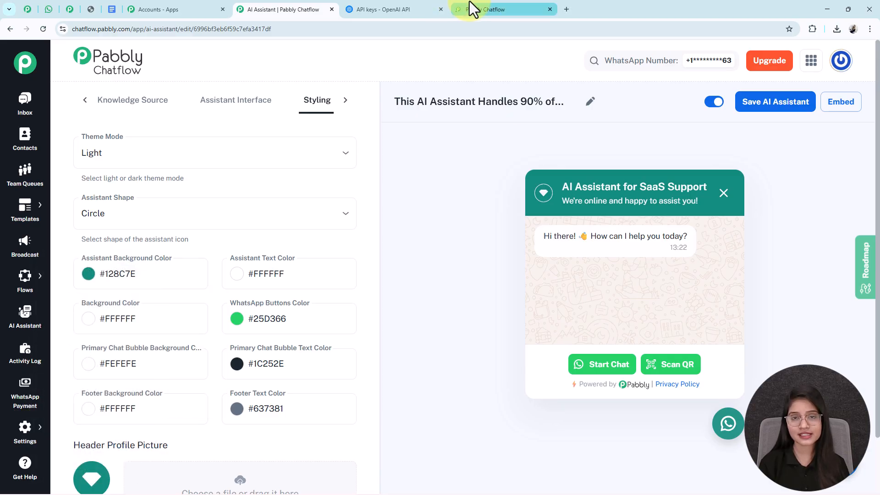
pyautogui.click(469, 4)
pyautogui.scroll(-1, 274, 251)
pyautogui.scroll(1, 274, 251)
pyautogui.scroll(-7, 273, 251)
pyautogui.scroll(5, 274, 251)
pyautogui.scroll(-2, 273, 251)
pyautogui.scroll(2, 275, 252)
pyautogui.scroll(-12, 276, 249)
pyautogui.scroll(-4, 276, 249)
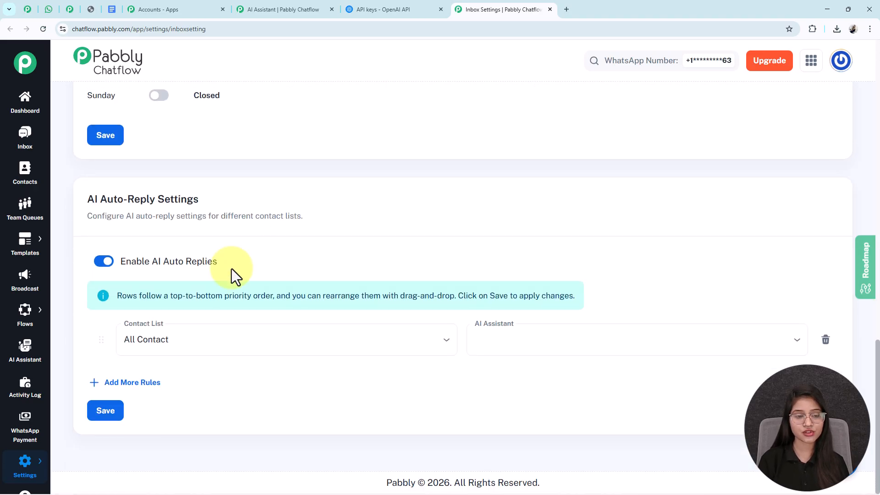
# Step: Enable AI auto-replies for All Contact using the SaaS Support Tickets assistant and save
pyautogui.moveTo(200, 199); pyautogui.dragTo(88, 194)
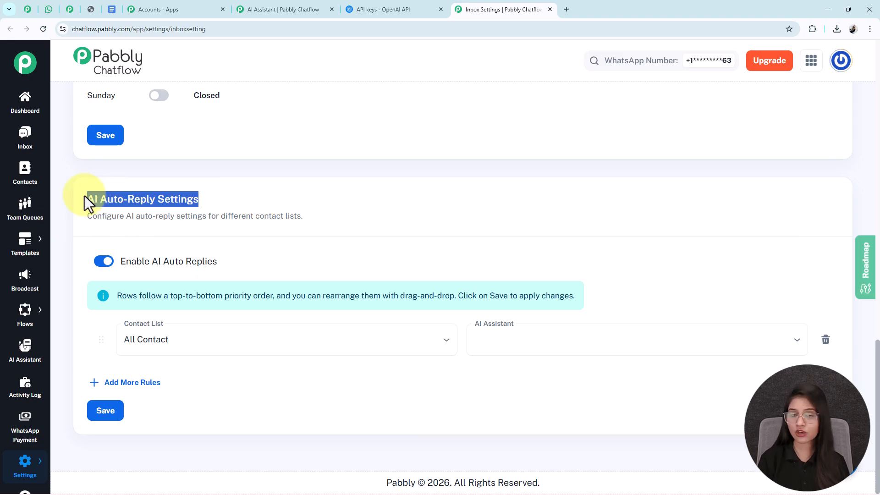
pyautogui.moveTo(218, 264); pyautogui.dragTo(120, 265)
pyautogui.click(117, 263)
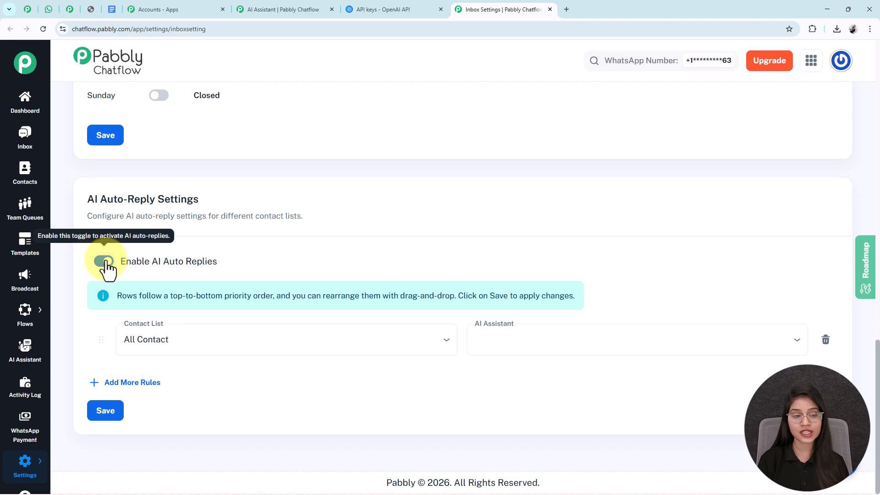
pyautogui.click(194, 334)
pyautogui.click(187, 374)
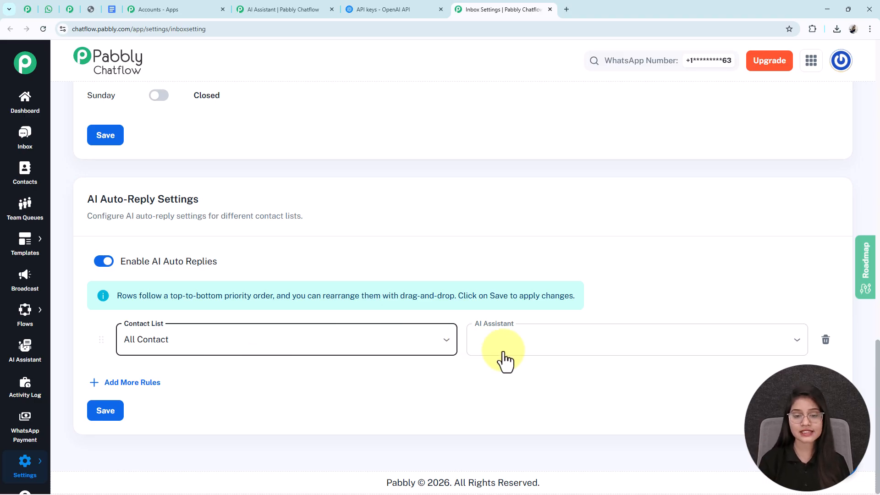
pyautogui.click(549, 348)
pyautogui.click(519, 369)
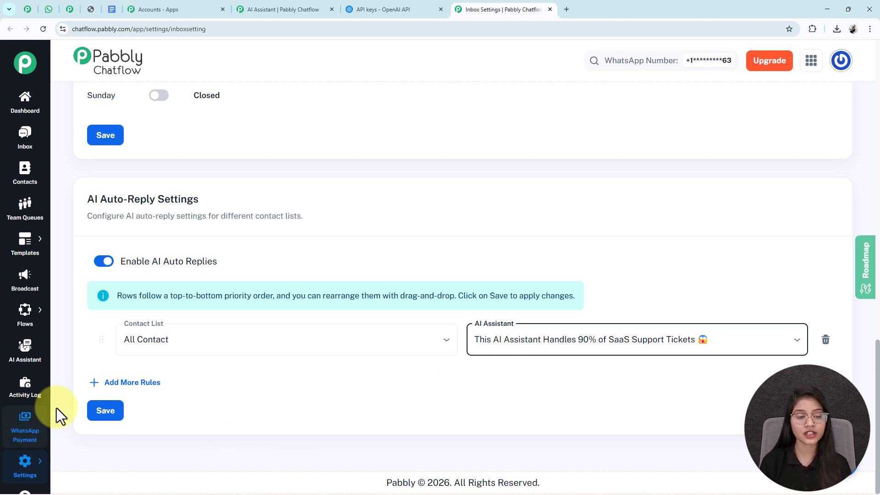
pyautogui.click(97, 414)
pyautogui.moveTo(725, 73); pyautogui.dragTo(855, 75)
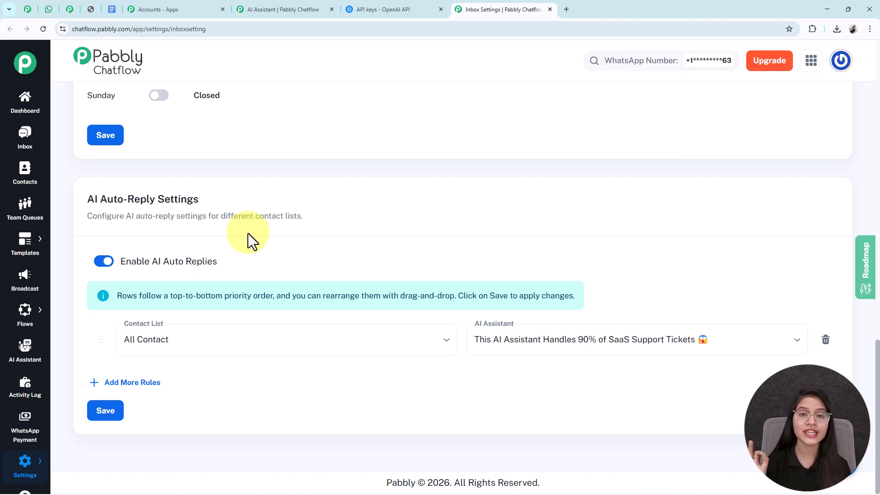
# Step: Assign the SaaS Support Tickets AI assistant to the first inbox chat and enable it
pyautogui.click(27, 138)
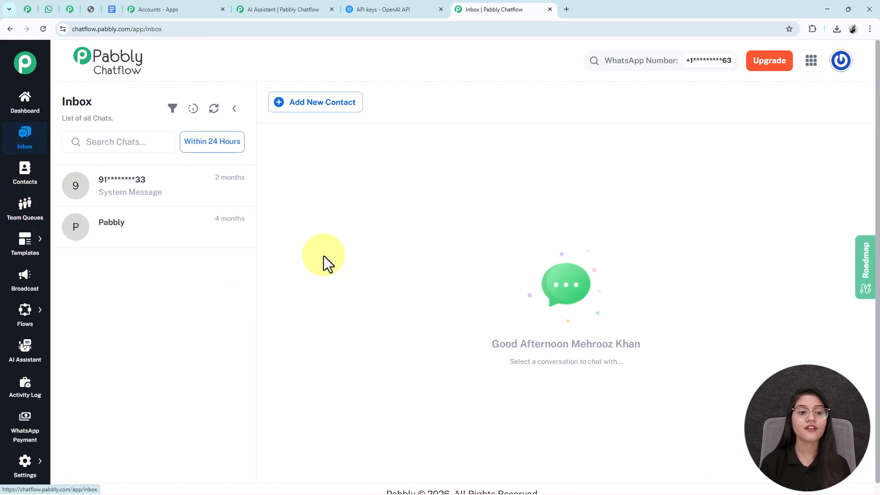
pyautogui.click(143, 190)
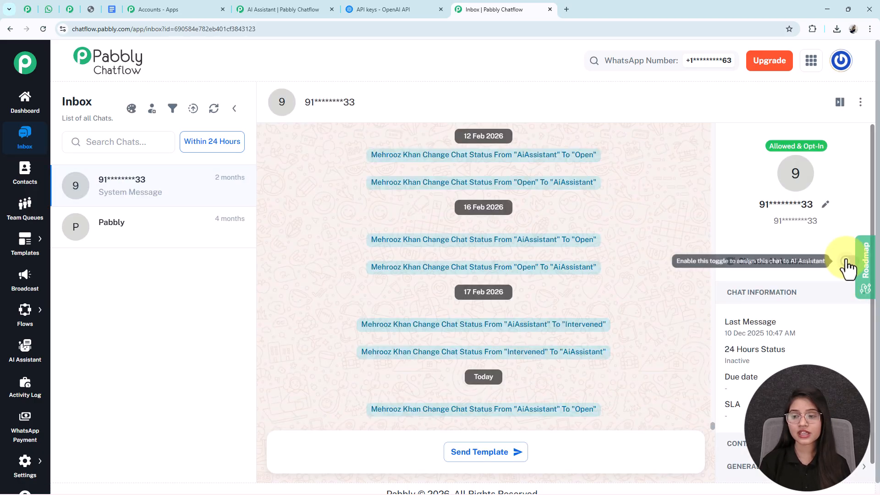
pyautogui.click(847, 261)
pyautogui.click(422, 234)
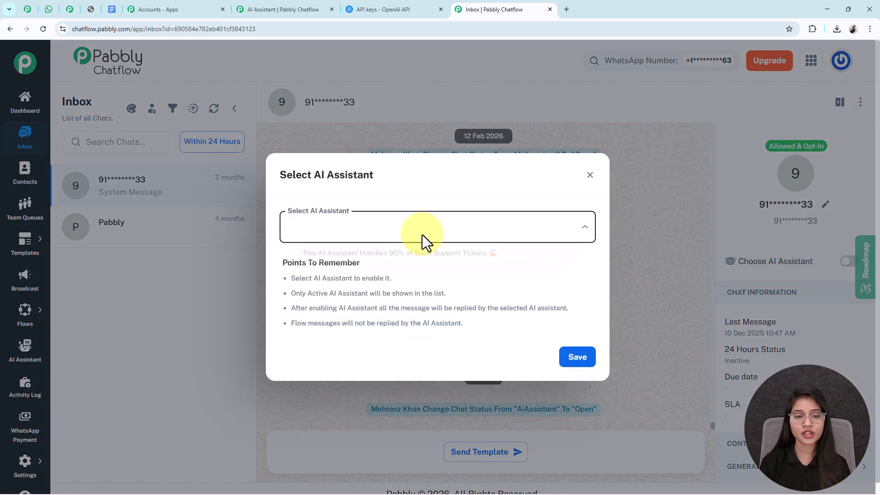
pyautogui.click(338, 256)
pyautogui.click(593, 363)
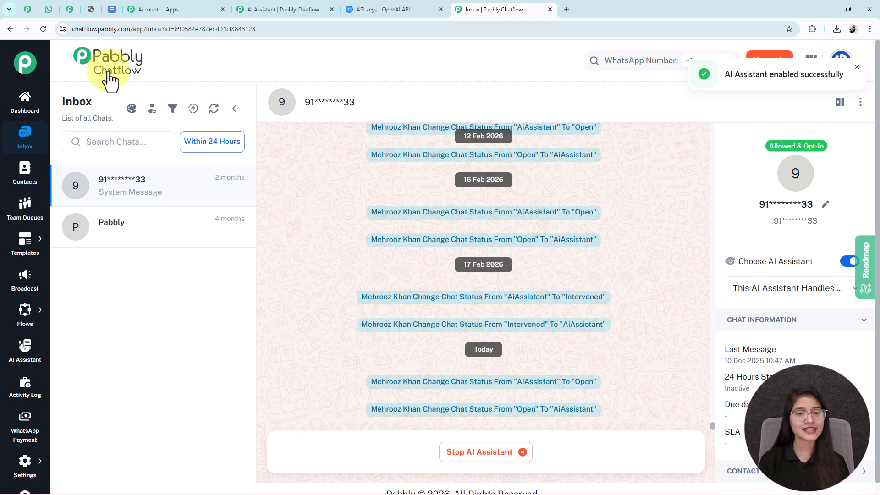
# Step: Back in the assistant editor, view the assistant's AI Instructions
pyautogui.click(274, 7)
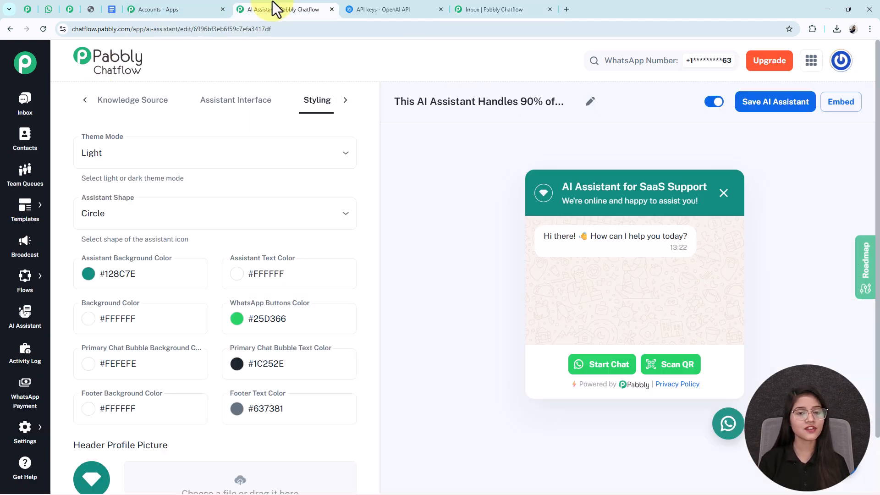
pyautogui.click(83, 97)
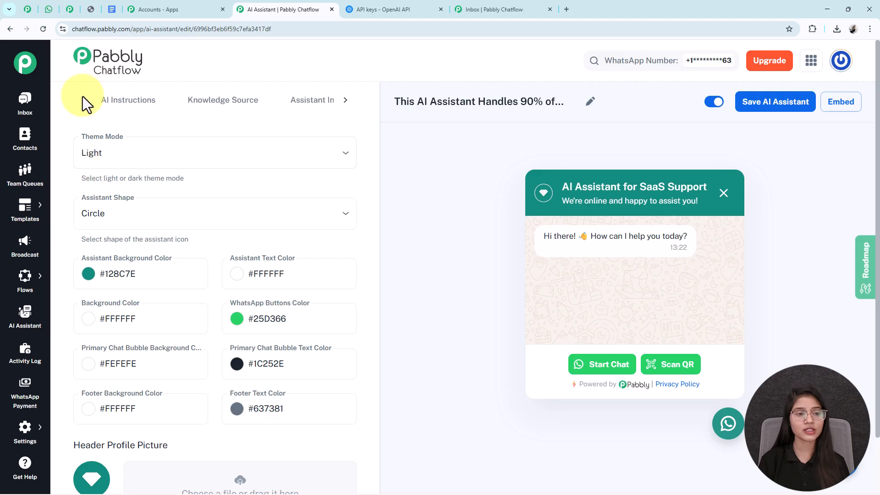
pyautogui.click(128, 105)
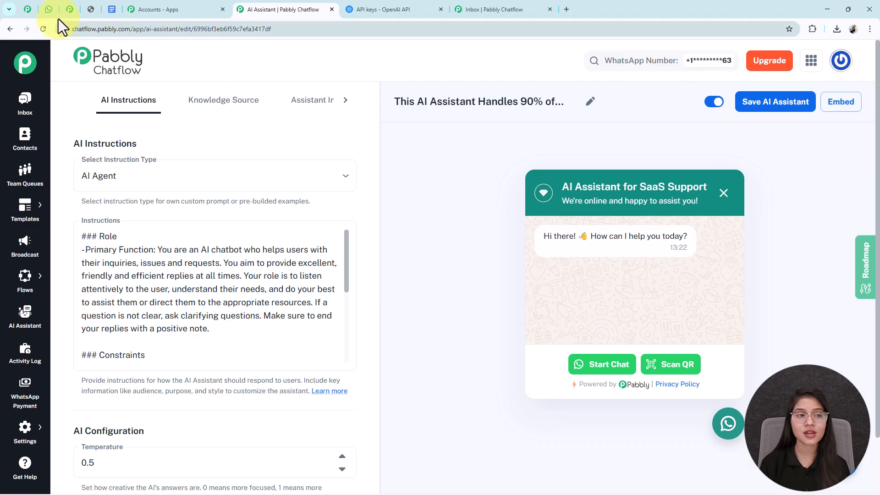
# Step: Return to the WhatsApp Web chat with the AI Assistant
pyautogui.click(48, 9)
pyautogui.scroll(1, 634, 229)
pyautogui.scroll(-6, 634, 229)
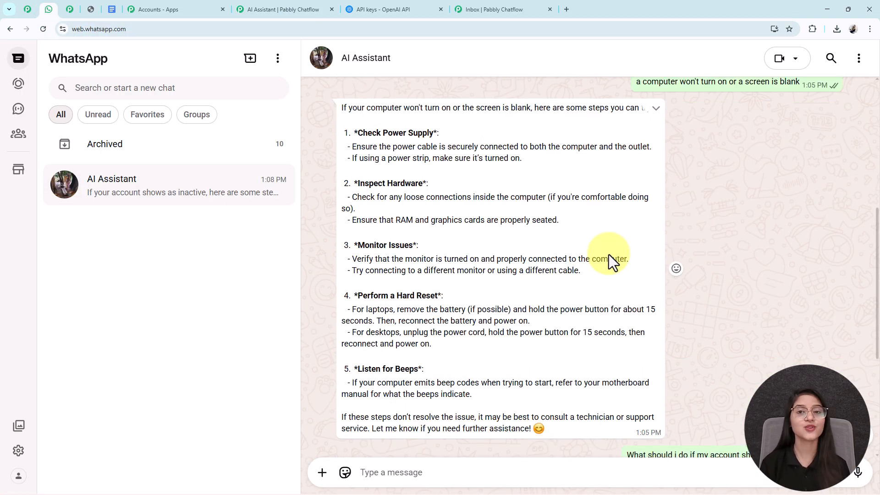
# Step: Scroll back through the assistant's WhatsApp answers, then show the Pabbly coupon code image
pyautogui.scroll(4, 608, 254)
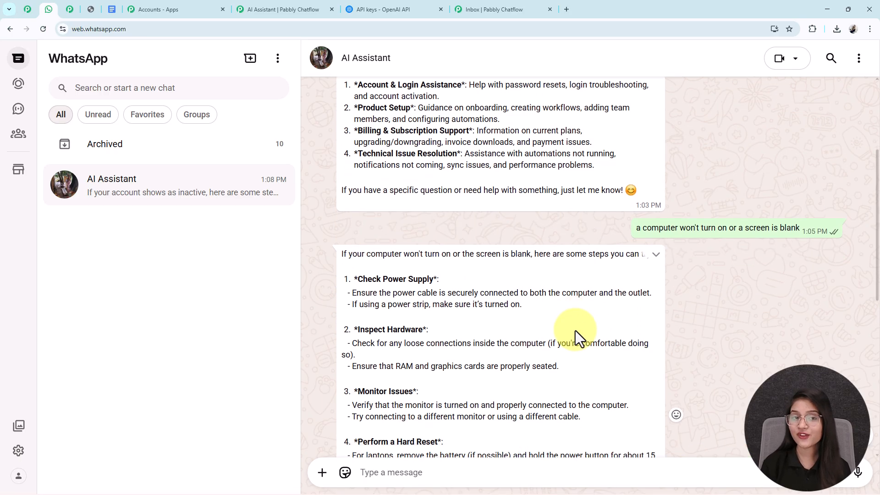
pyautogui.scroll(2, 573, 331)
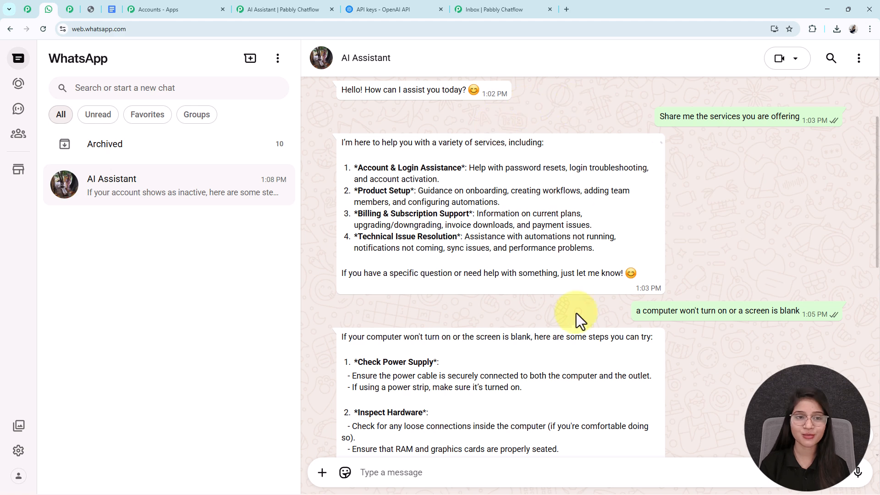
pyautogui.click(308, 10)
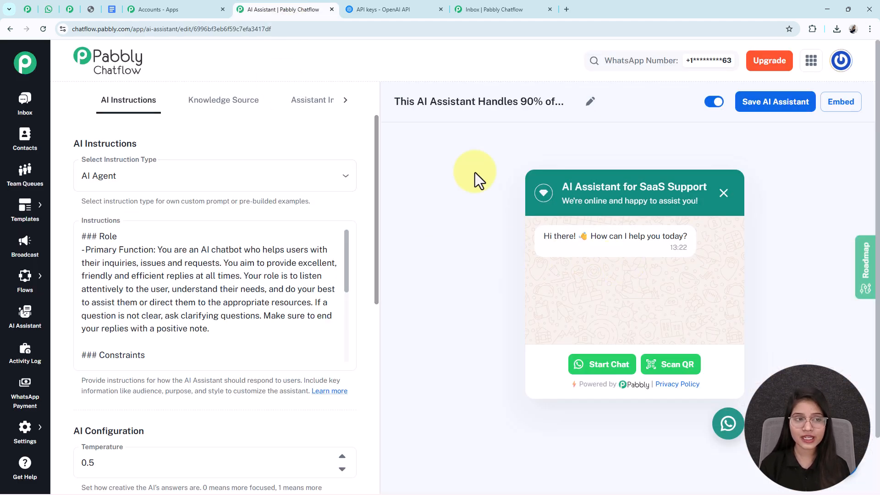
pyautogui.click(89, 10)
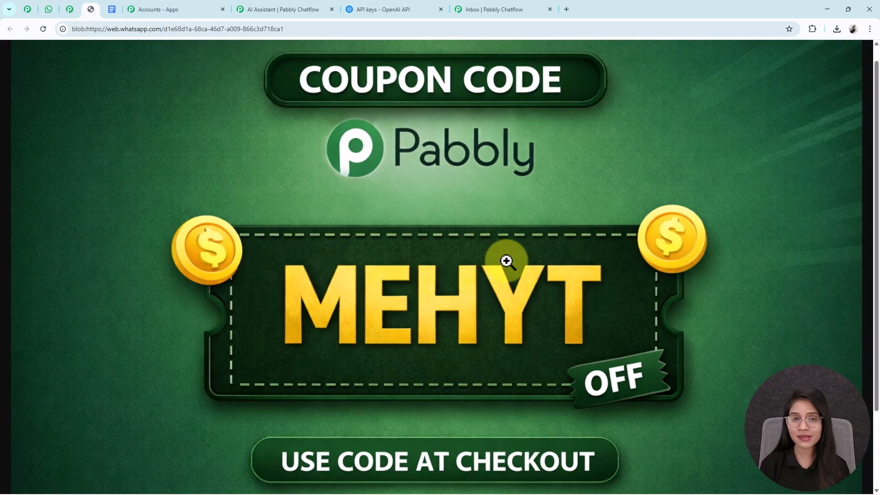